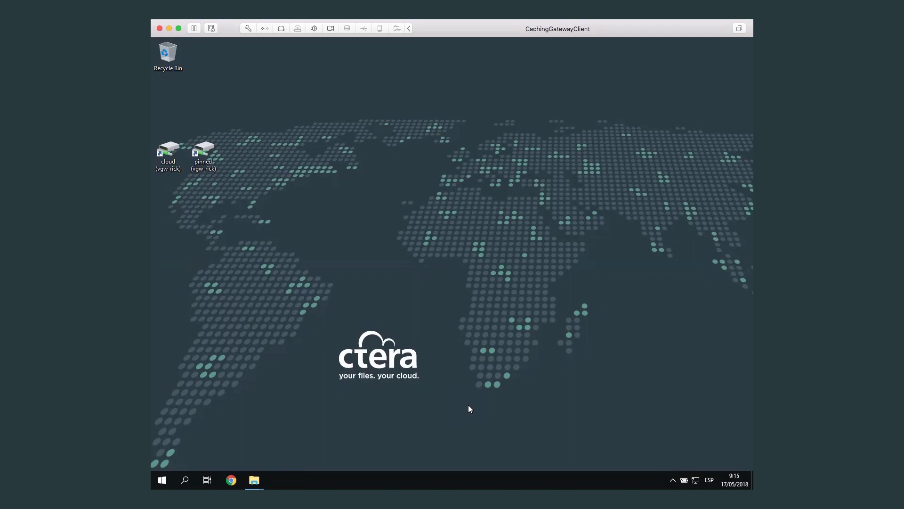
Step: Open the cloud (vgw-rick) network drive, look inside Cloud Folder and return to the drive's root
{"action": "double_click", "coordinate": [169, 151]}
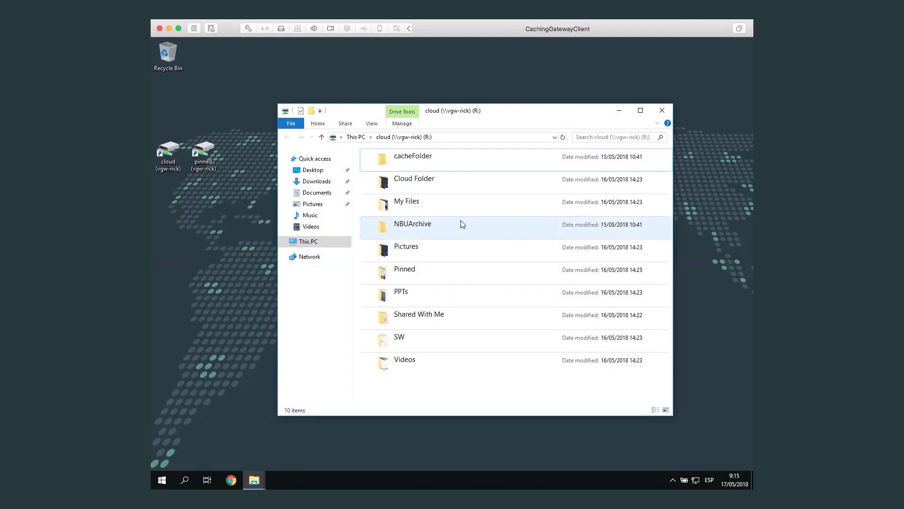
{"action": "double_click", "coordinate": [414, 183]}
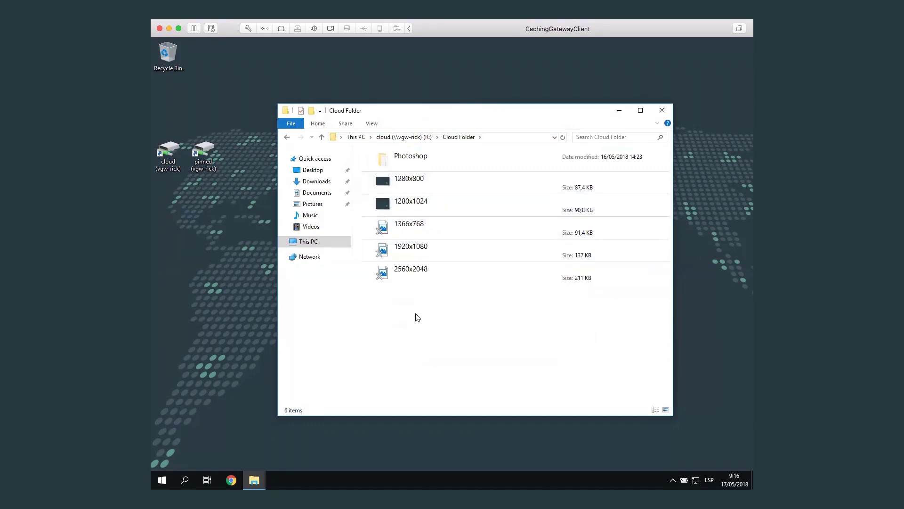
{"action": "left_click", "coordinate": [416, 138]}
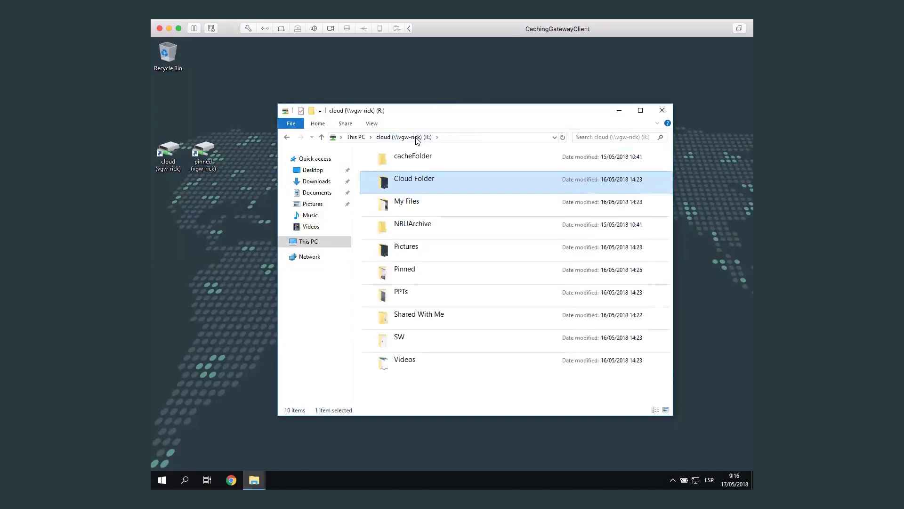
Step: Open the Videos folder and check its size and size on disk in its properties
{"action": "double_click", "coordinate": [420, 364]}
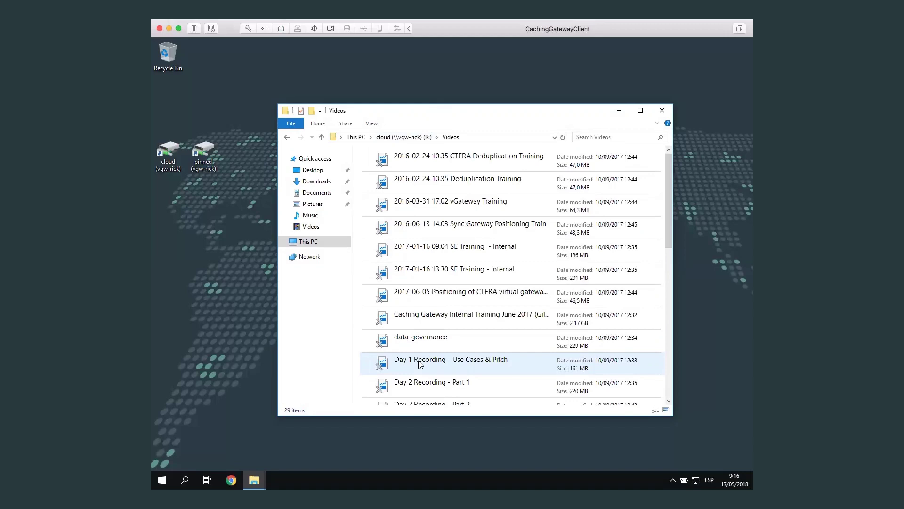
{"action": "right_click", "coordinate": [409, 165]}
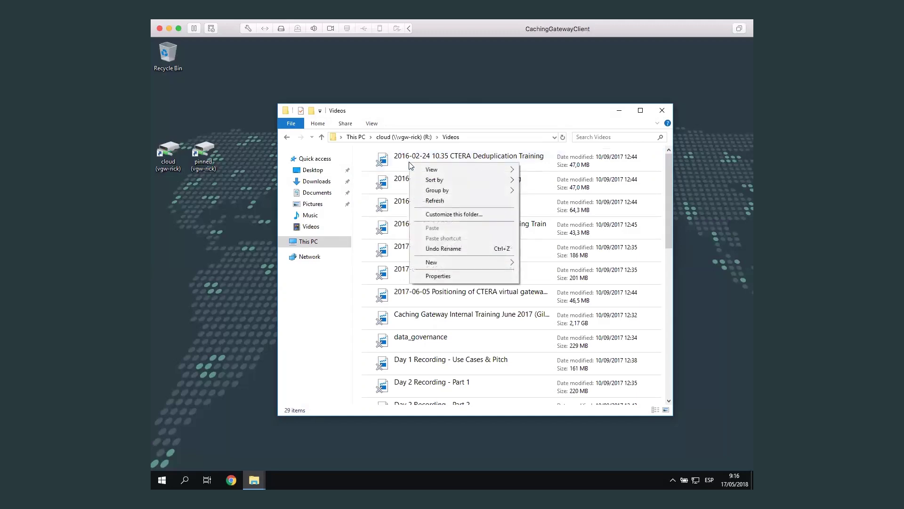
{"action": "left_click", "coordinate": [438, 276]}
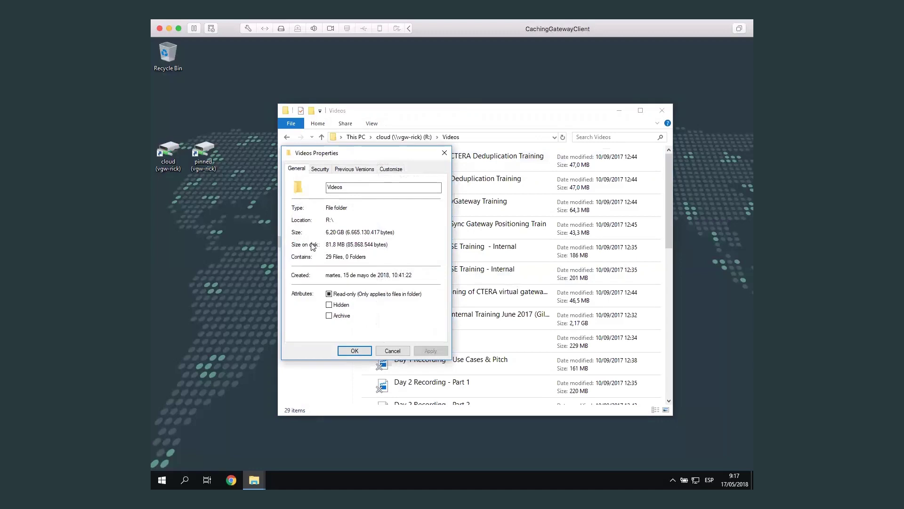
{"action": "left_click", "coordinate": [392, 350]}
Step: Check the size and size on disk of the file 2016-02-24 10.35 CTERA Deduplication Training in its properties
{"action": "left_click", "coordinate": [426, 160]}
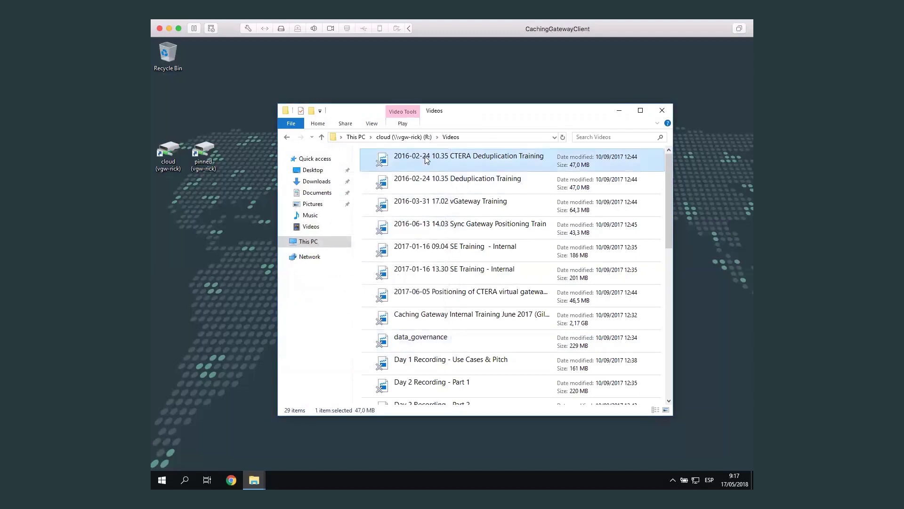
{"action": "right_click", "coordinate": [413, 160]}
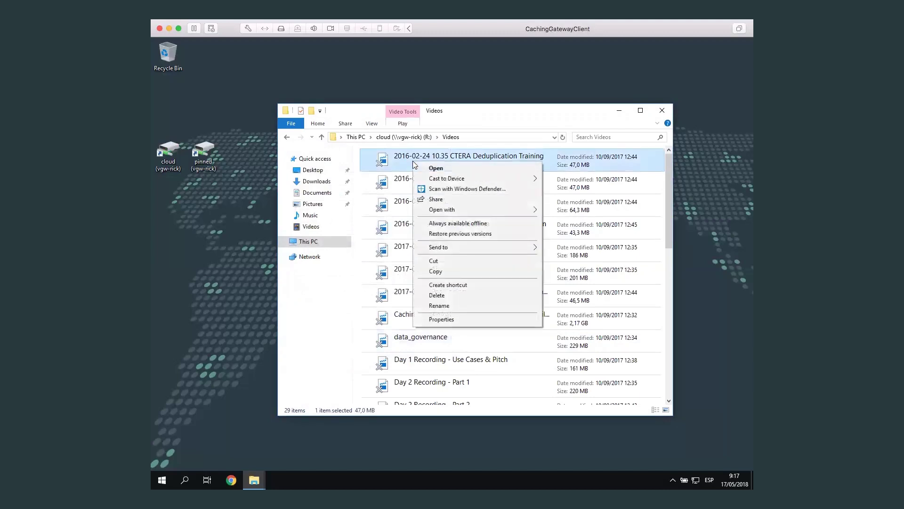
{"action": "left_click", "coordinate": [463, 319]}
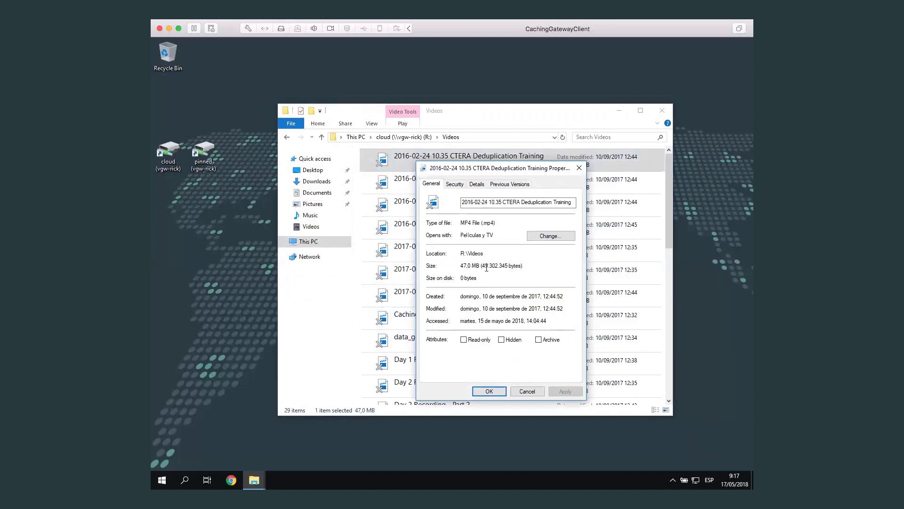
{"action": "left_click", "coordinate": [527, 391]}
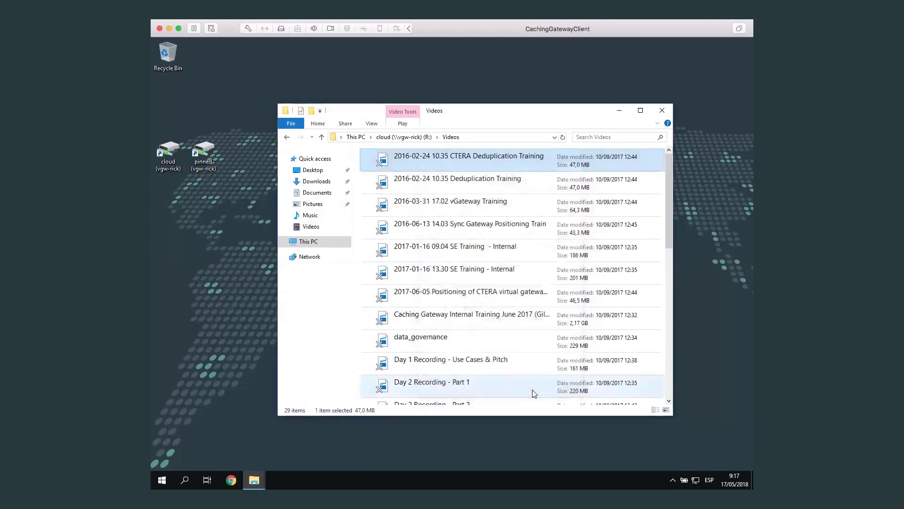
Step: In the drive's Pinned folder, check the size on disk of Cloud Drive Connet interal FAQ 12June2017, then return to the drive's root
{"action": "left_click", "coordinate": [413, 138]}
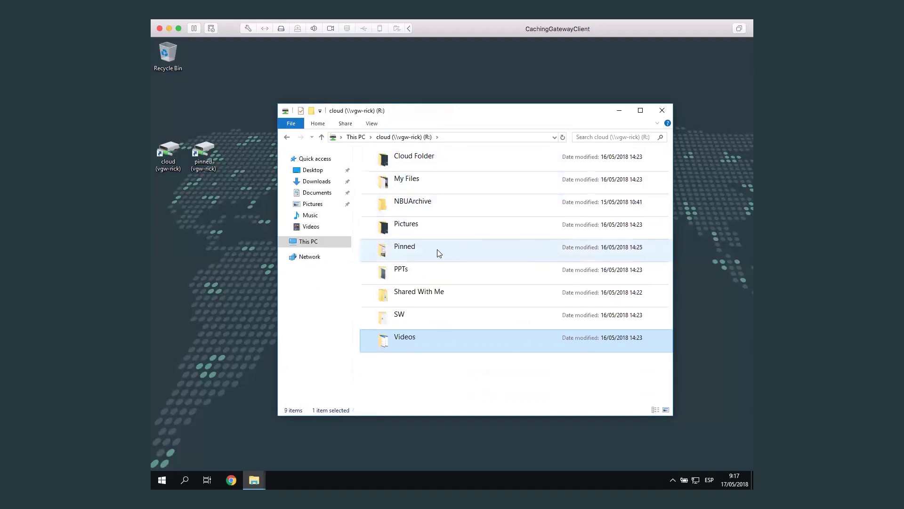
{"action": "double_click", "coordinate": [437, 252]}
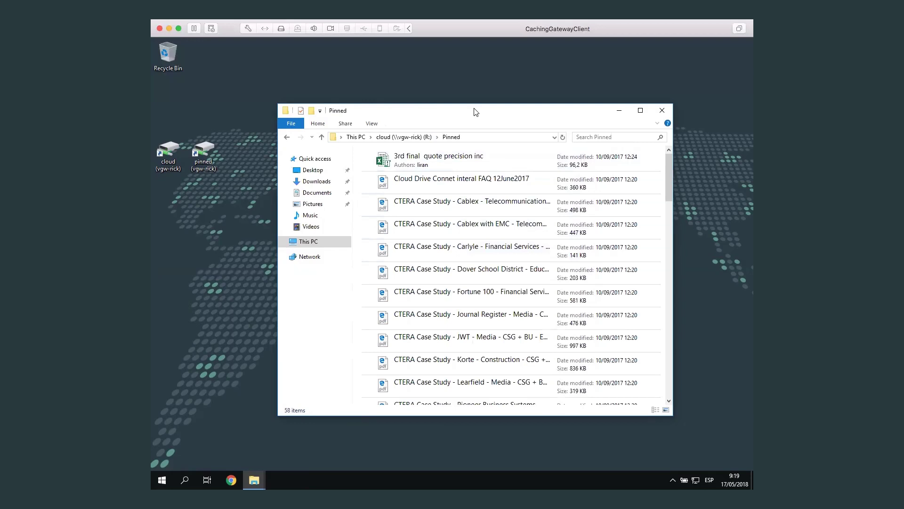
{"action": "right_click", "coordinate": [411, 186]}
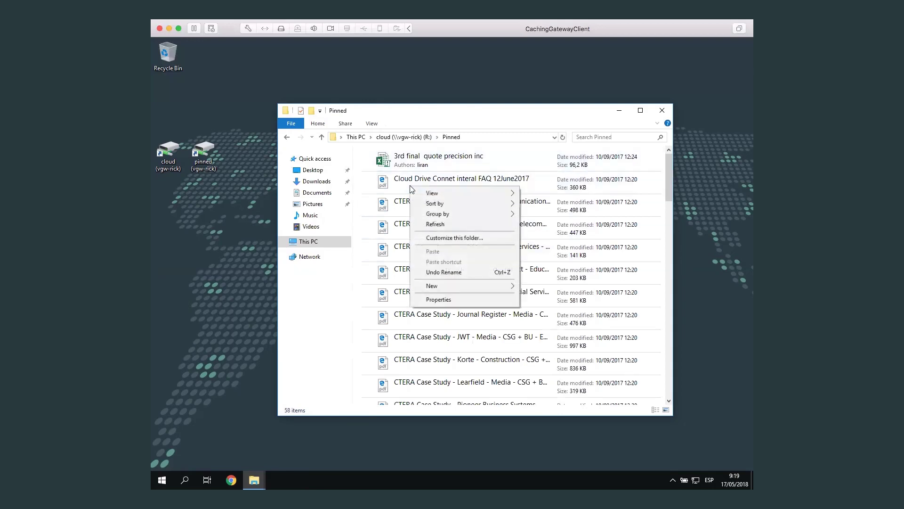
{"action": "left_click", "coordinate": [407, 183]}
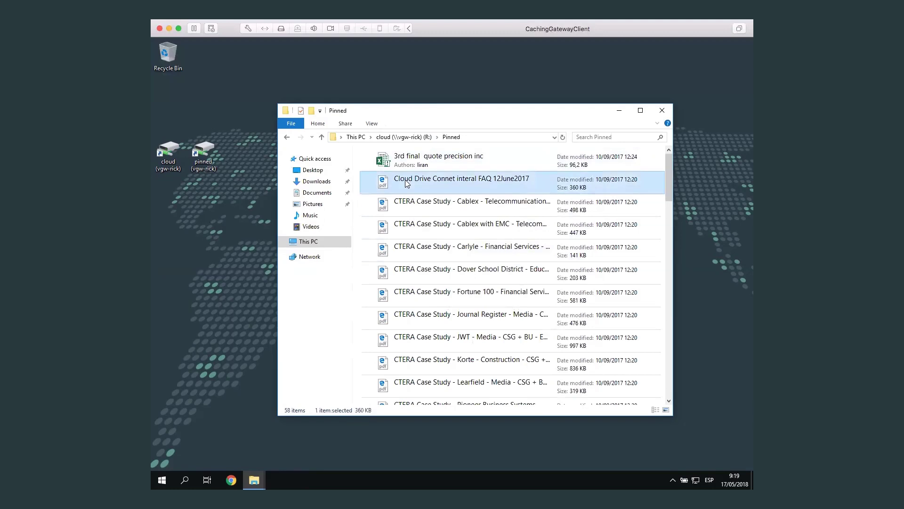
{"action": "right_click", "coordinate": [407, 182]}
{"action": "left_click", "coordinate": [452, 324]}
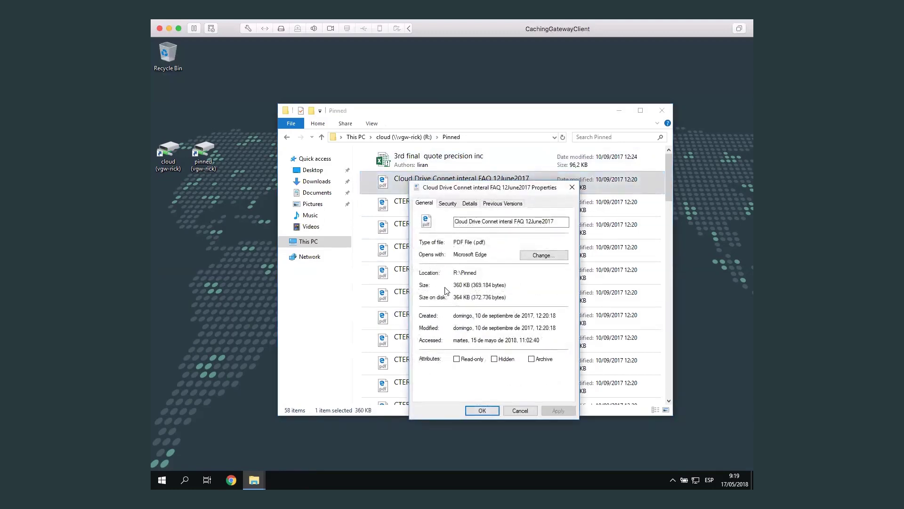
{"action": "left_click", "coordinate": [520, 412]}
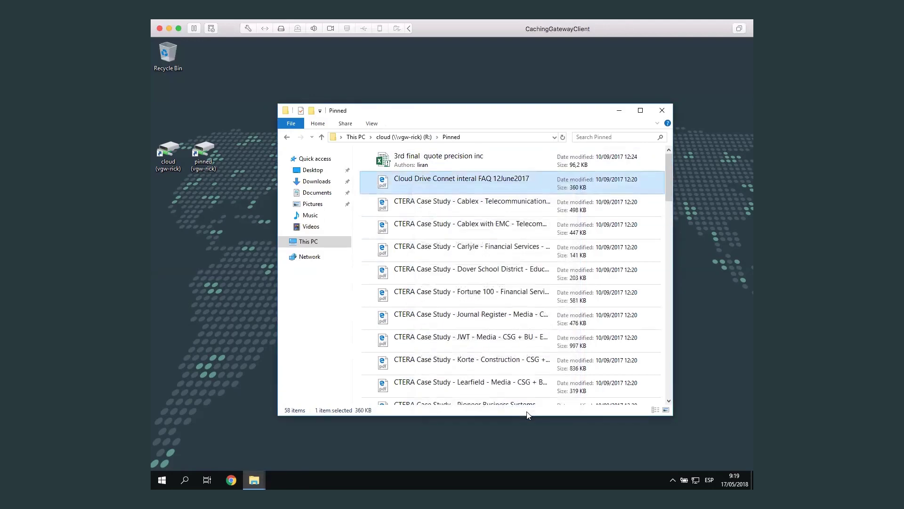
{"action": "left_click", "coordinate": [404, 137]}
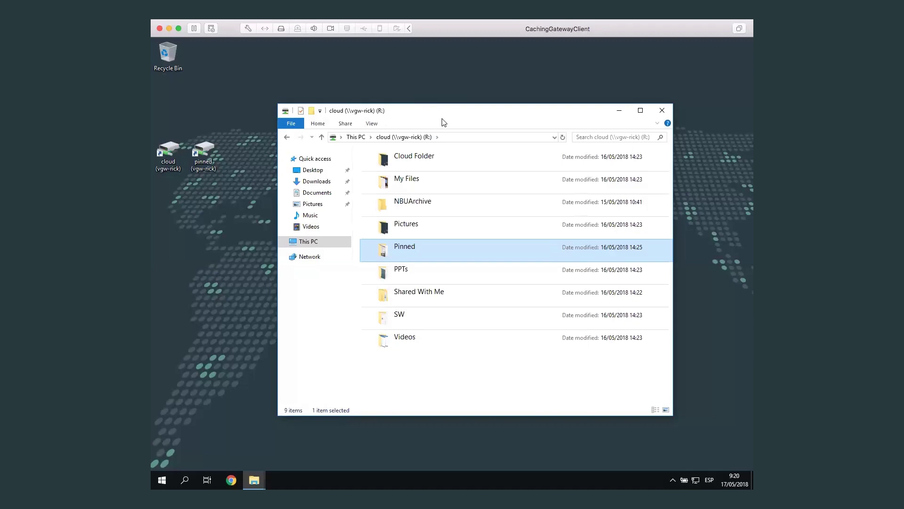
Step: Switch to Chrome and open the portal at liamscloud.ctera.me
{"action": "left_click", "coordinate": [231, 480]}
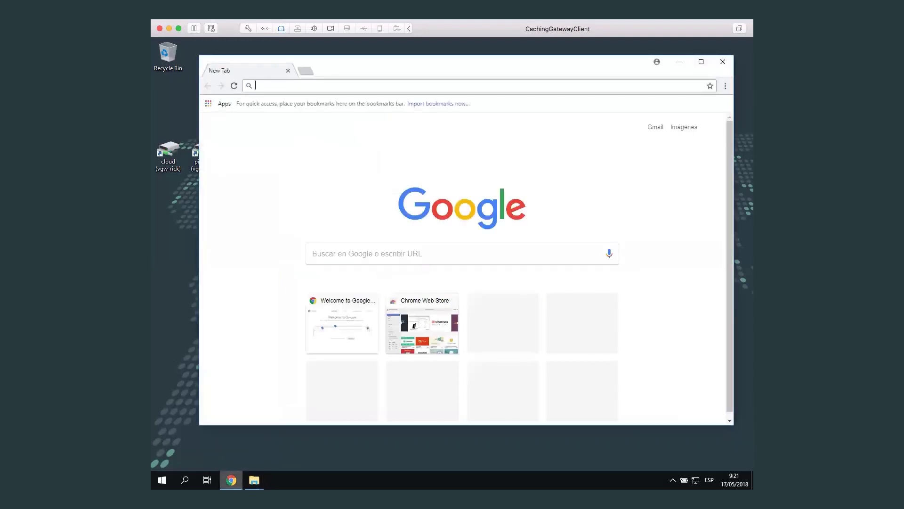
{"action": "type", "text": "liamscloud.ctera.me"}
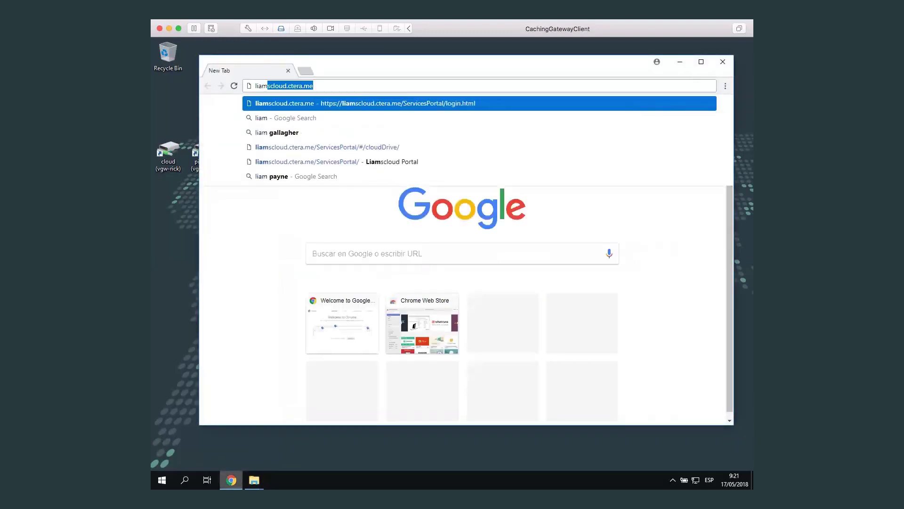
{"action": "key", "text": "Return"}
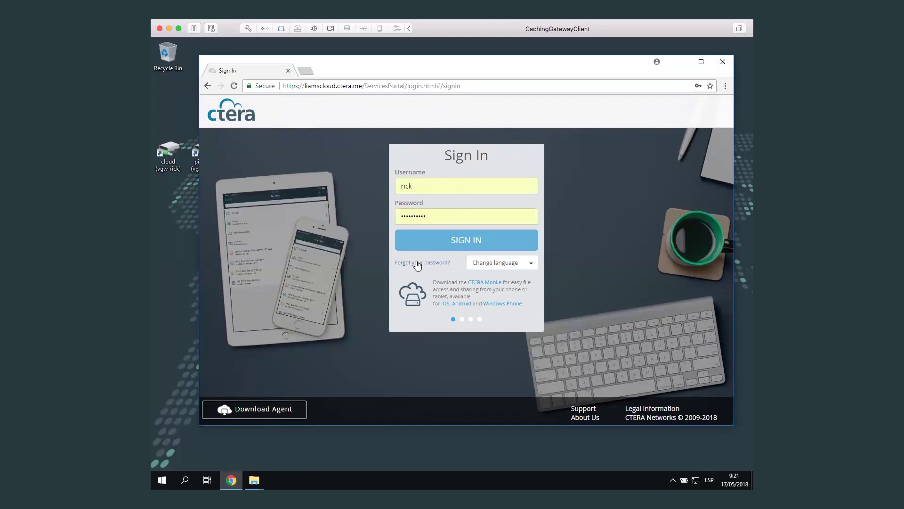
Step: Sign in to the CTERA portal with the saved username and password
{"action": "left_click", "coordinate": [430, 189]}
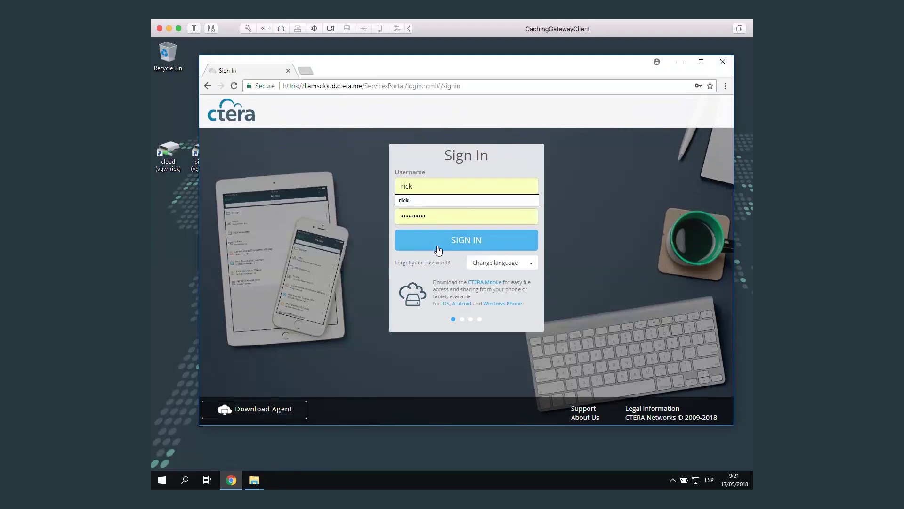
{"action": "left_click", "coordinate": [447, 262]}
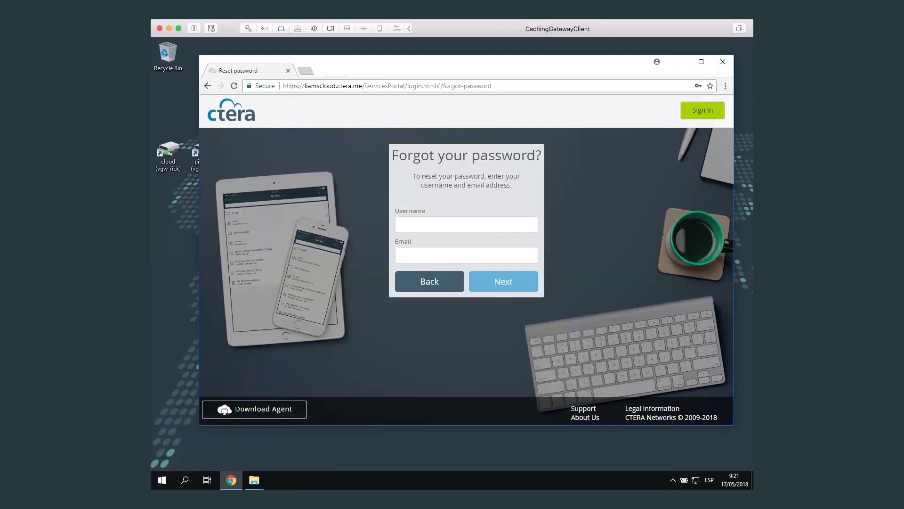
{"action": "left_click", "coordinate": [431, 279]}
{"action": "left_click", "coordinate": [450, 239]}
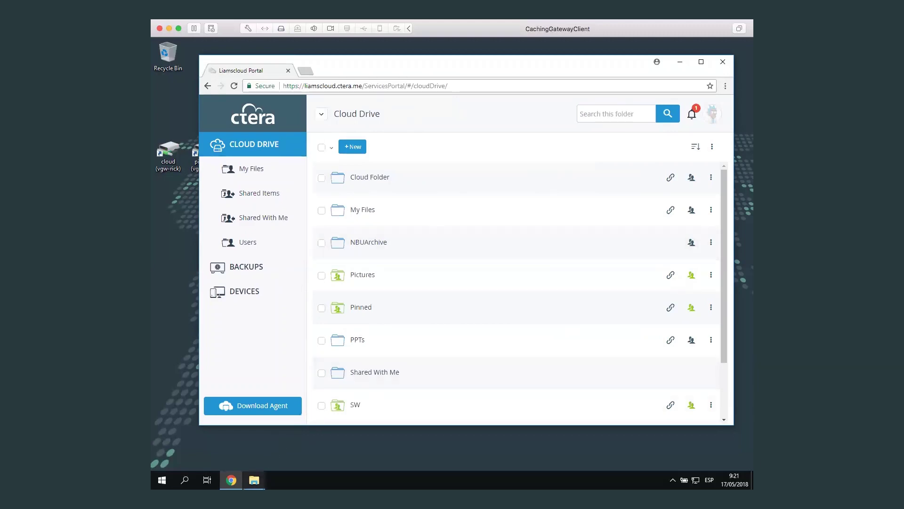
Step: Switch to the cloud (R:) File Explorer window and move it so the portal's folder list stays visible beside it
{"action": "left_click", "coordinate": [255, 480]}
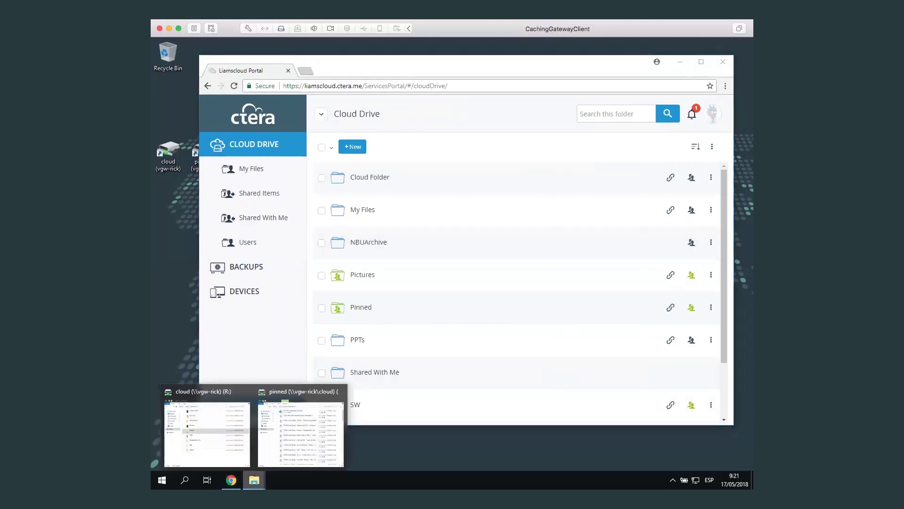
{"action": "left_click", "coordinate": [209, 437]}
{"action": "left_click_drag", "start_coordinate": [446, 114], "coordinate": [581, 123]}
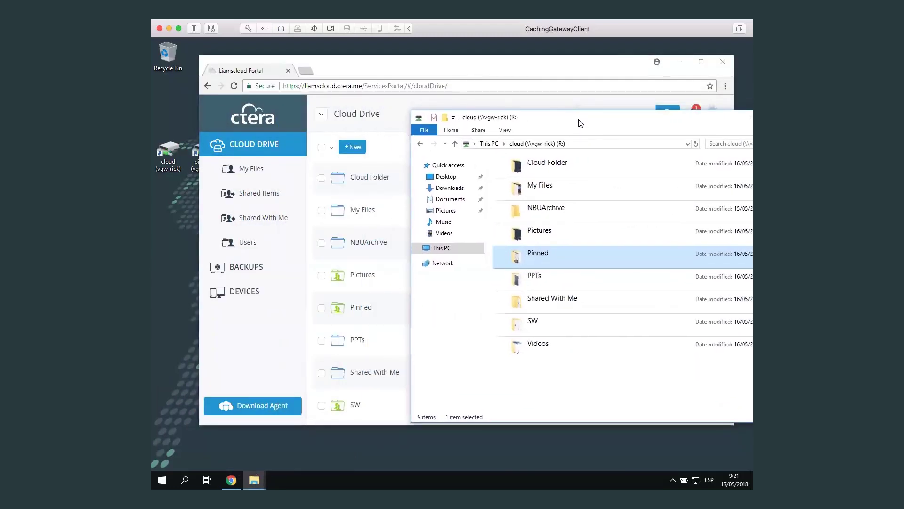
Step: Open My Files in both the portal and the cloud (R:) drive to compare their contents
{"action": "left_click", "coordinate": [496, 62]}
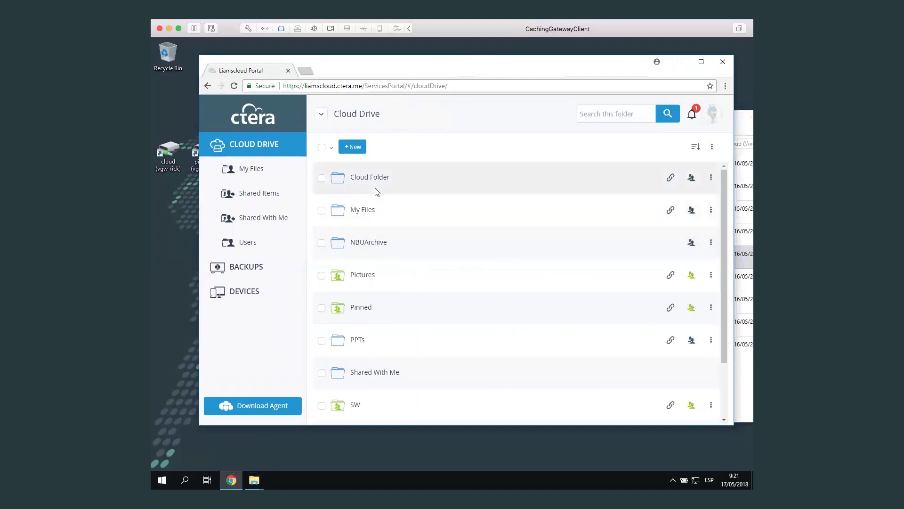
{"action": "left_click", "coordinate": [370, 210]}
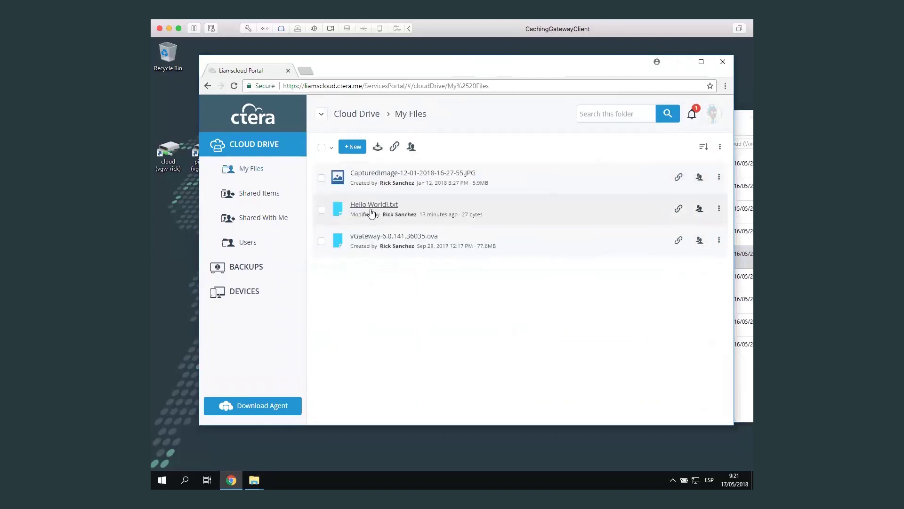
{"action": "left_click", "coordinate": [737, 124]}
{"action": "double_click", "coordinate": [557, 188]}
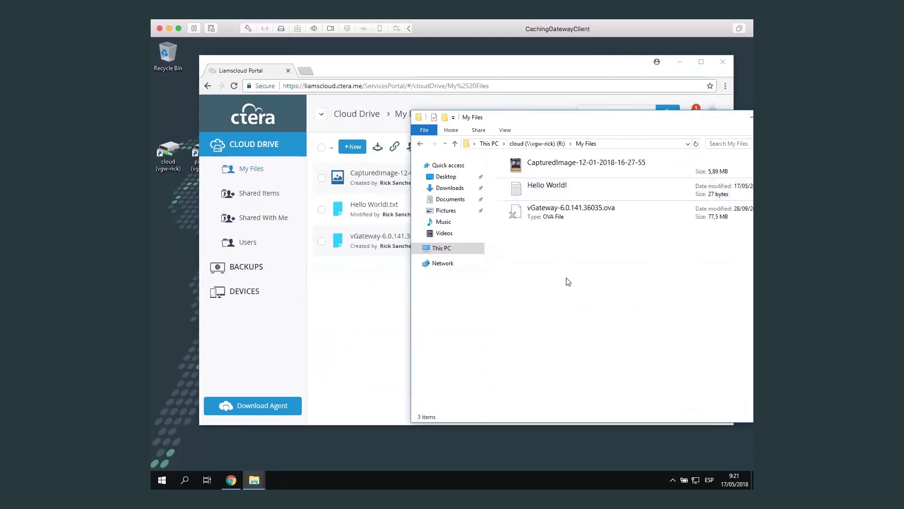
Step: Return the portal to the Cloud Drive root and look through its full folder list
{"action": "left_click", "coordinate": [524, 72]}
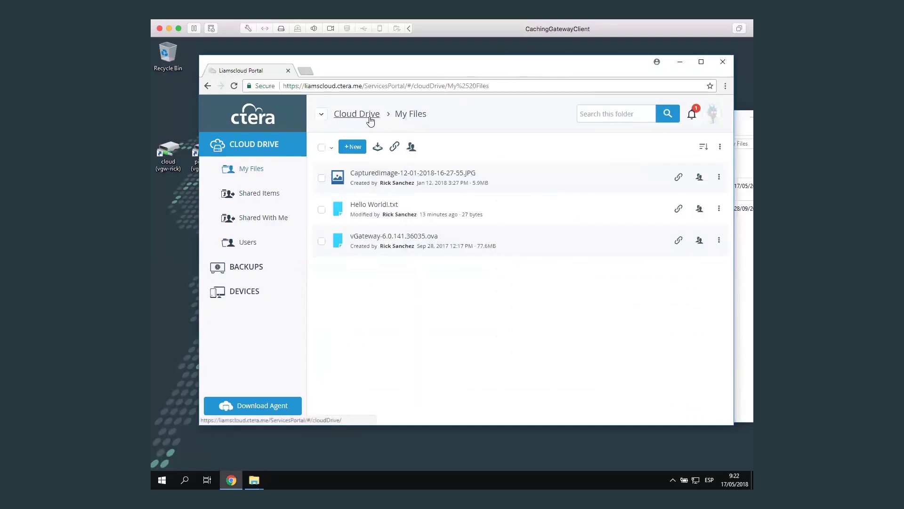
{"action": "left_click", "coordinate": [370, 118]}
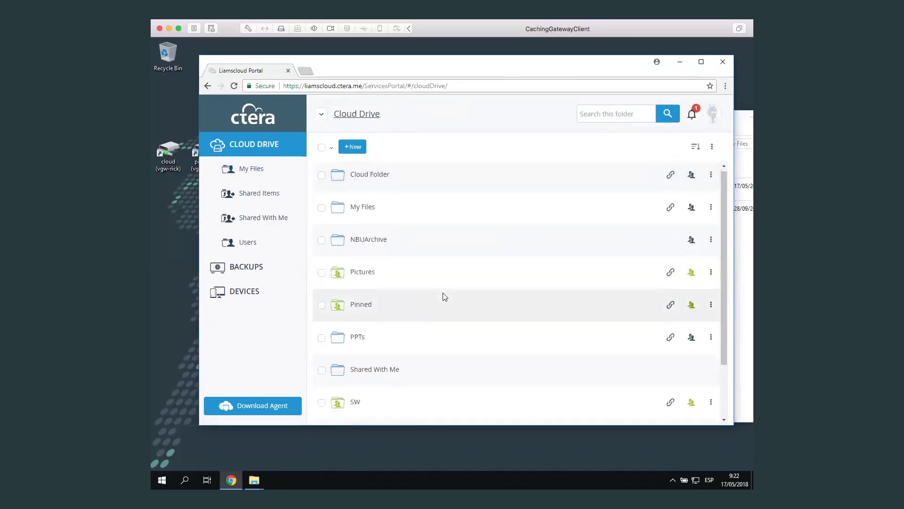
{"action": "scroll", "coordinate": [445, 296], "scroll_direction": "down", "scroll_amount": 2}
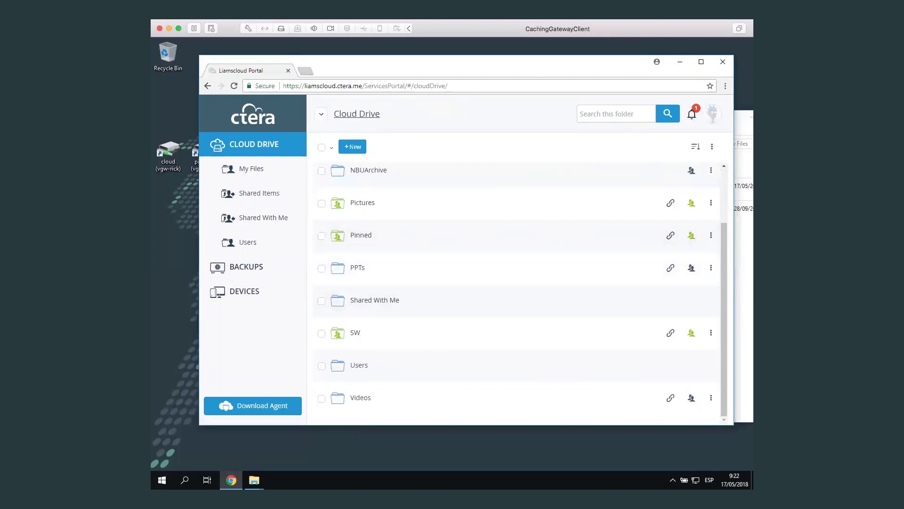
{"action": "left_click", "coordinate": [743, 119]}
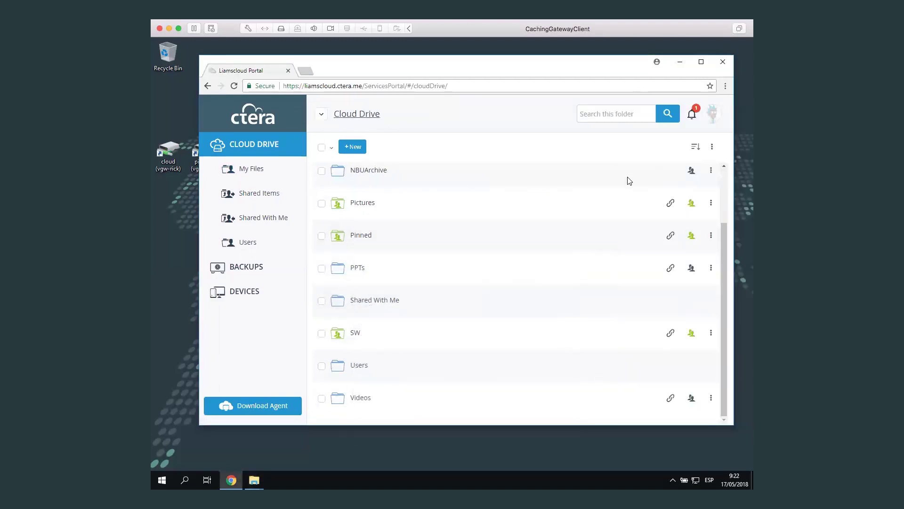
Step: Close the portal browser, bring the cloud (R:) File Explorer window to the middle of the desktop and show This PC
{"action": "left_click", "coordinate": [722, 63]}
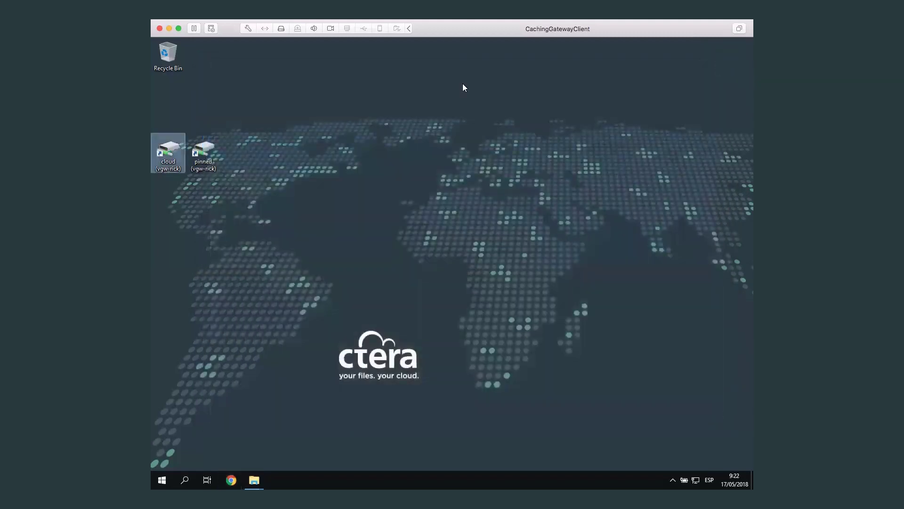
{"action": "left_click", "coordinate": [258, 471]}
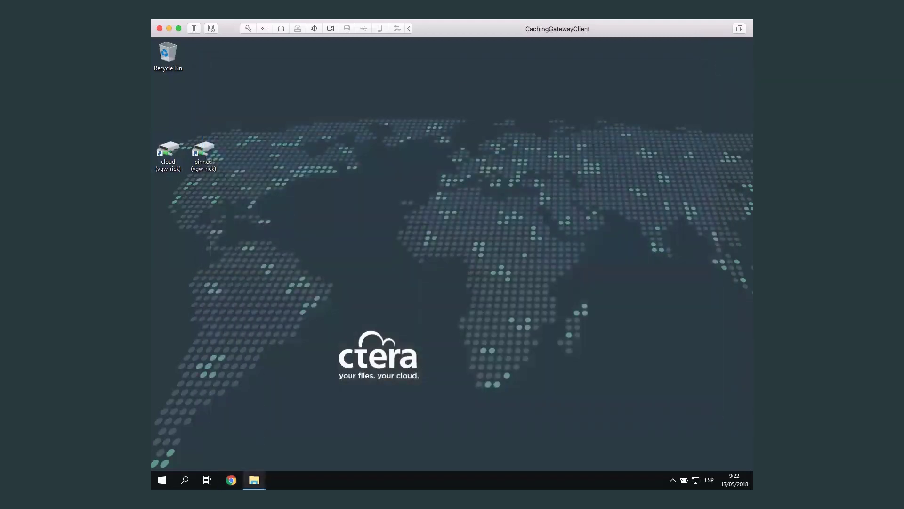
{"action": "mouse_move", "coordinate": [230, 443]}
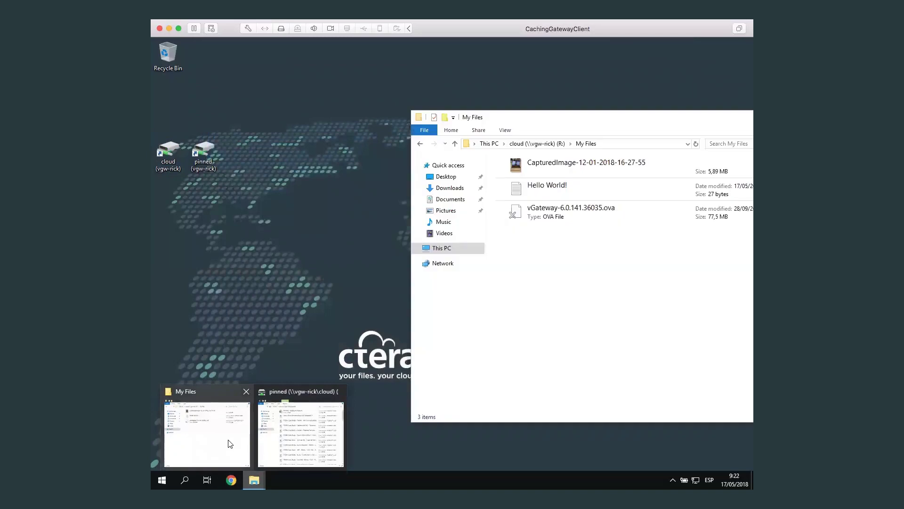
{"action": "left_click", "coordinate": [229, 441]}
{"action": "left_click_drag", "start_coordinate": [624, 118], "coordinate": [518, 86]}
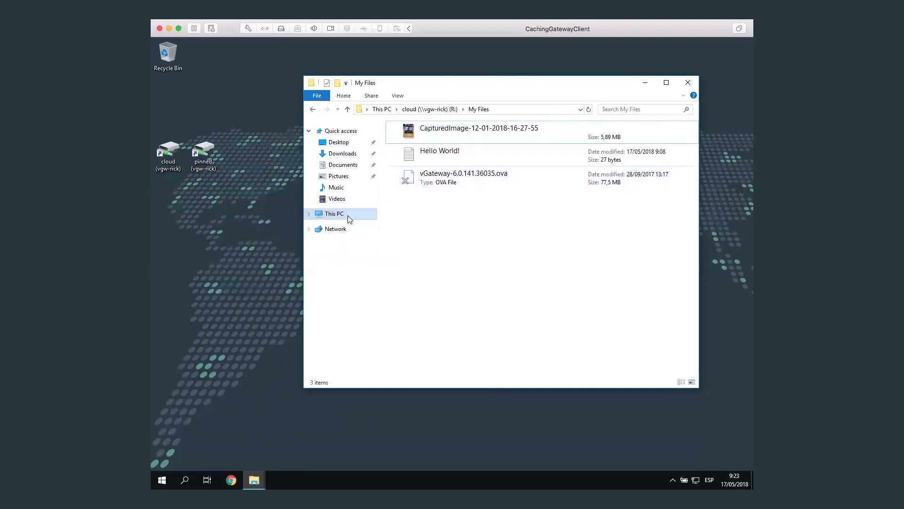
{"action": "left_click", "coordinate": [333, 214]}
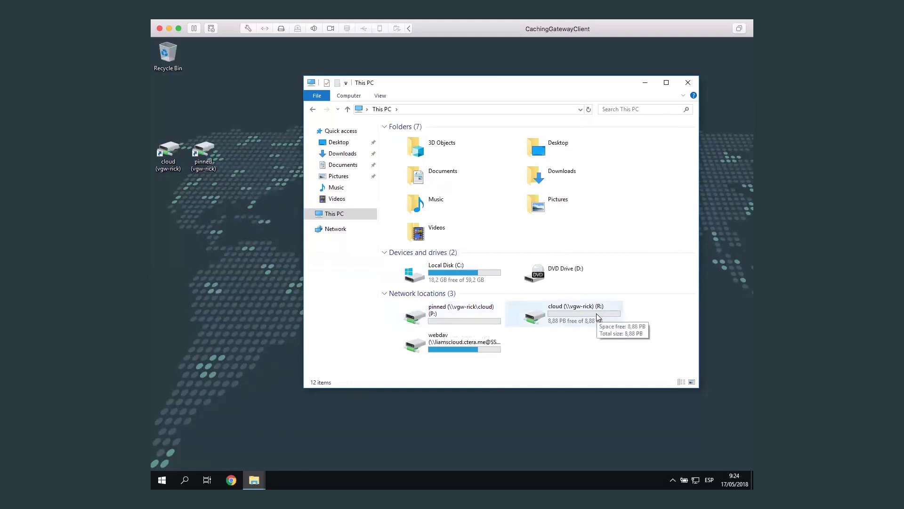
Step: Open the webdav (W:) network drive to view its cloud folders, and close the window
{"action": "left_click", "coordinate": [487, 350]}
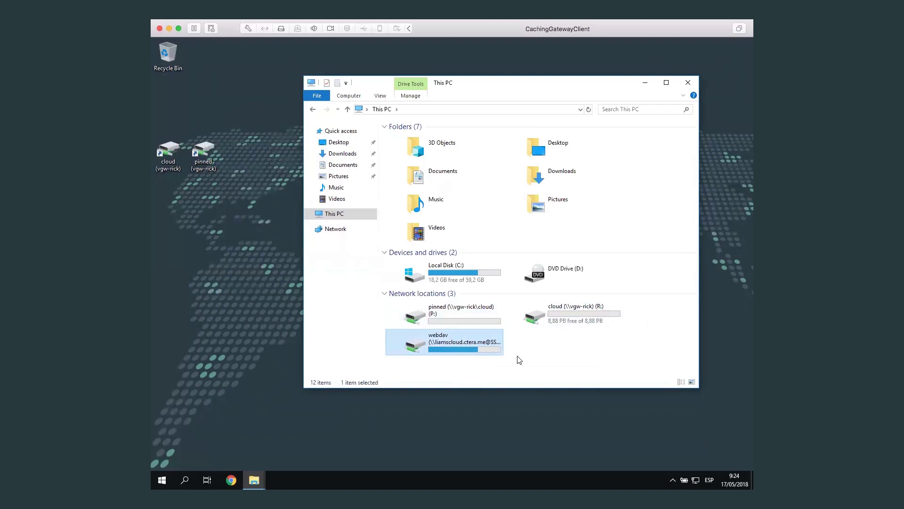
{"action": "left_click", "coordinate": [568, 348]}
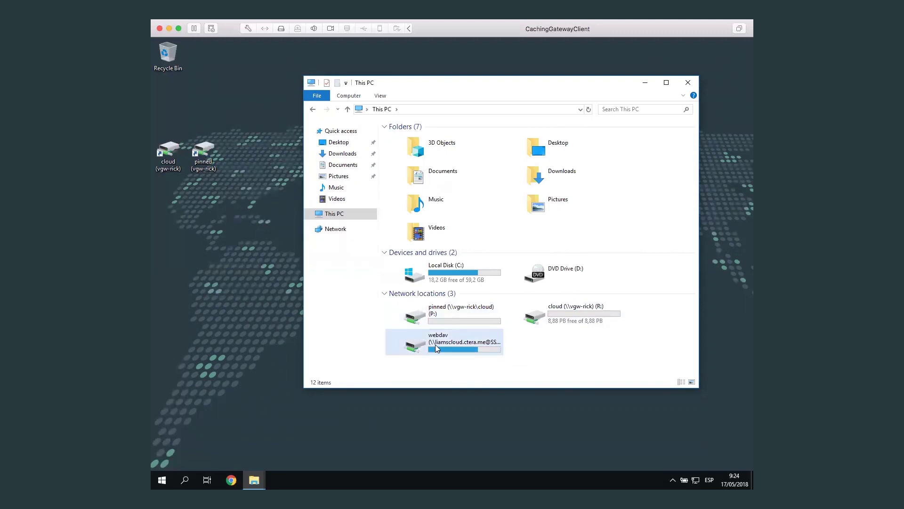
{"action": "mouse_move", "coordinate": [435, 347]}
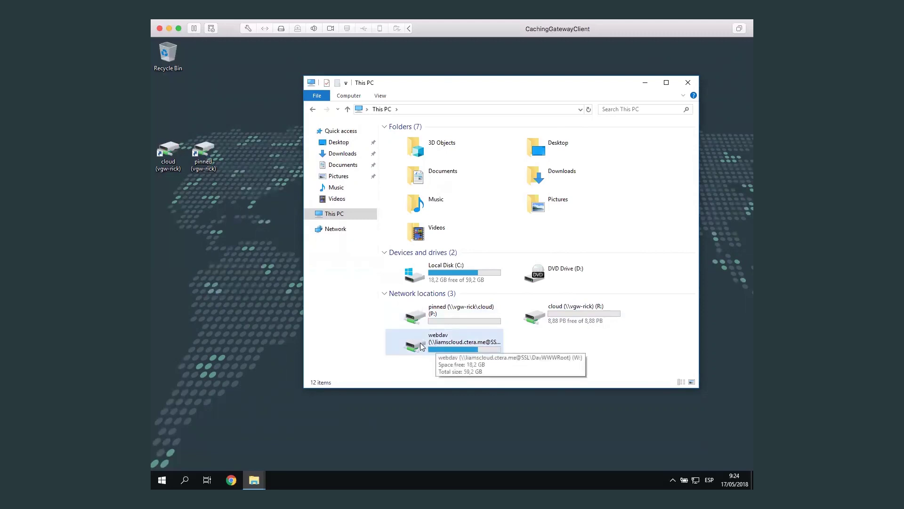
{"action": "left_click", "coordinate": [421, 347]}
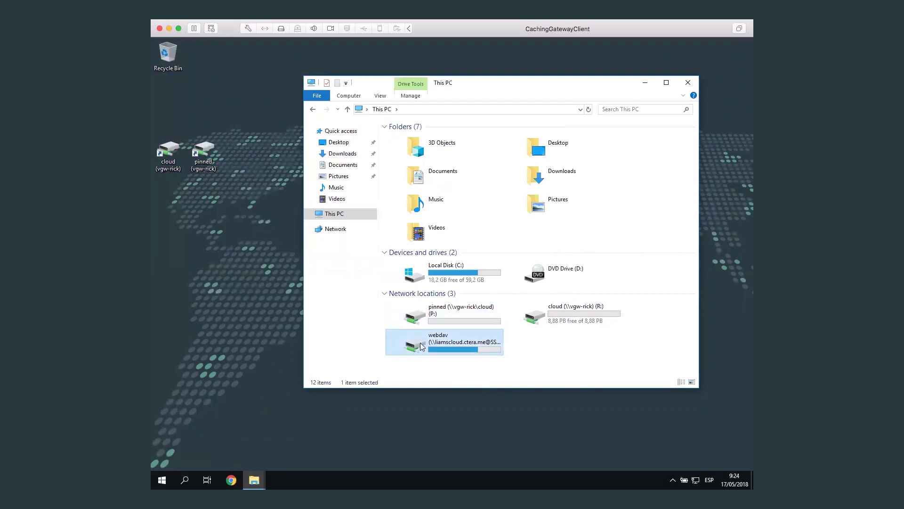
{"action": "double_click", "coordinate": [421, 346]}
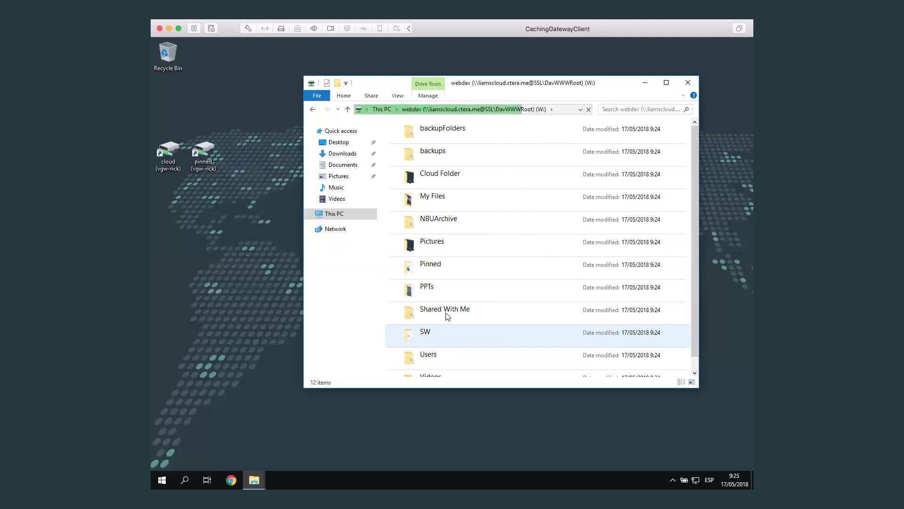
{"action": "left_click", "coordinate": [692, 83]}
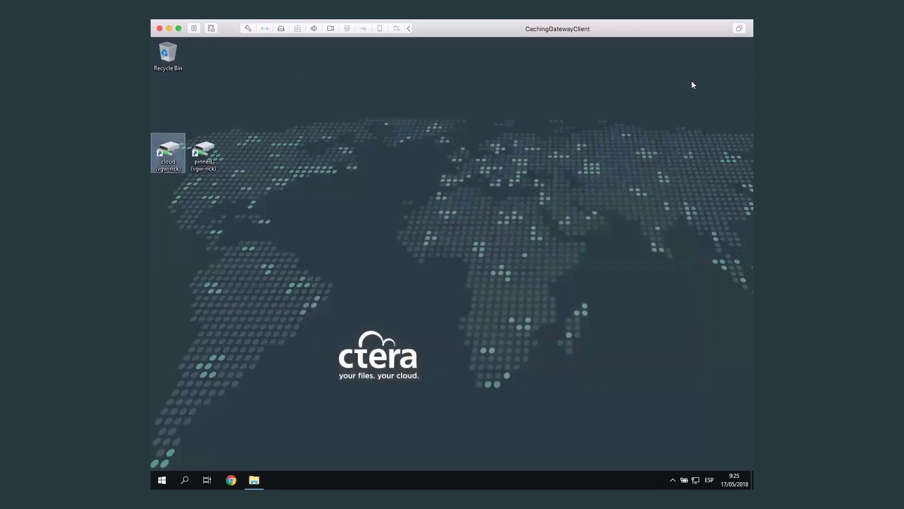
{"action": "left_click", "coordinate": [395, 210]}
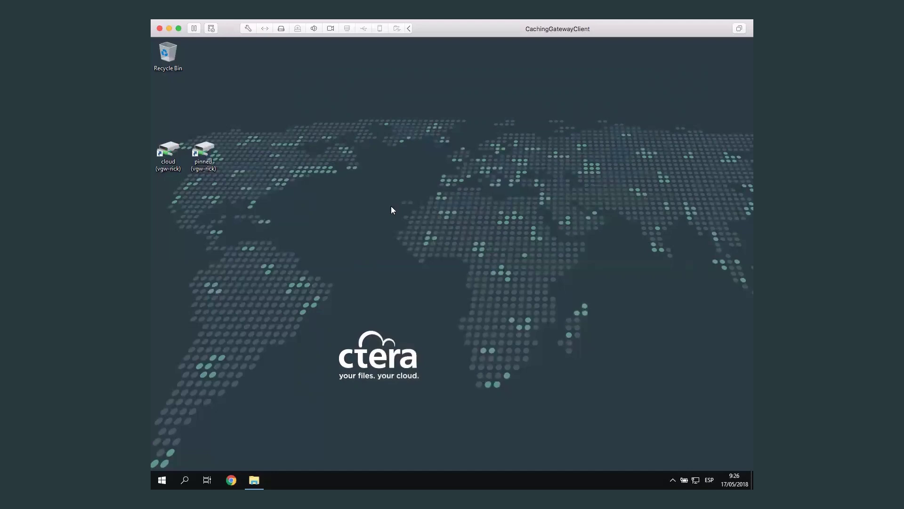
Step: Bring up the pinned (P:) File Explorer window and show This PC with its network locations
{"action": "left_click", "coordinate": [254, 479]}
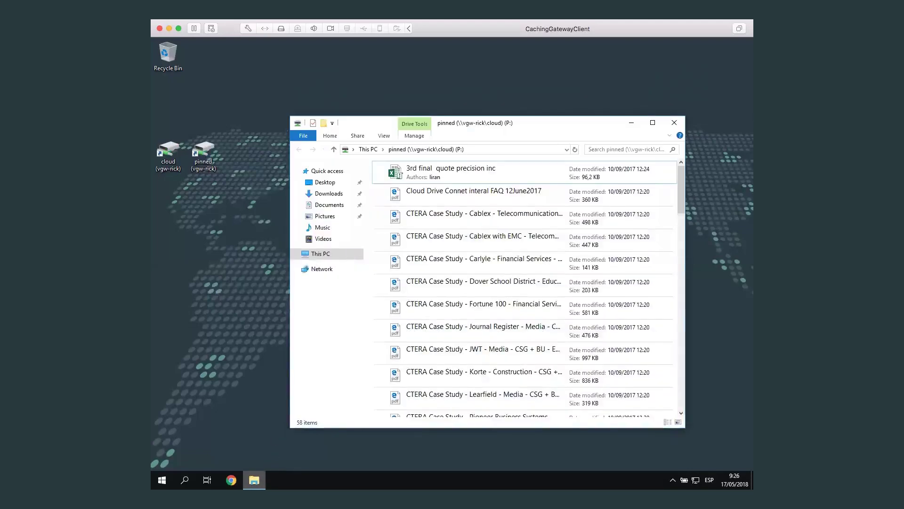
{"action": "left_click", "coordinate": [318, 267]}
{"action": "left_click", "coordinate": [323, 253]}
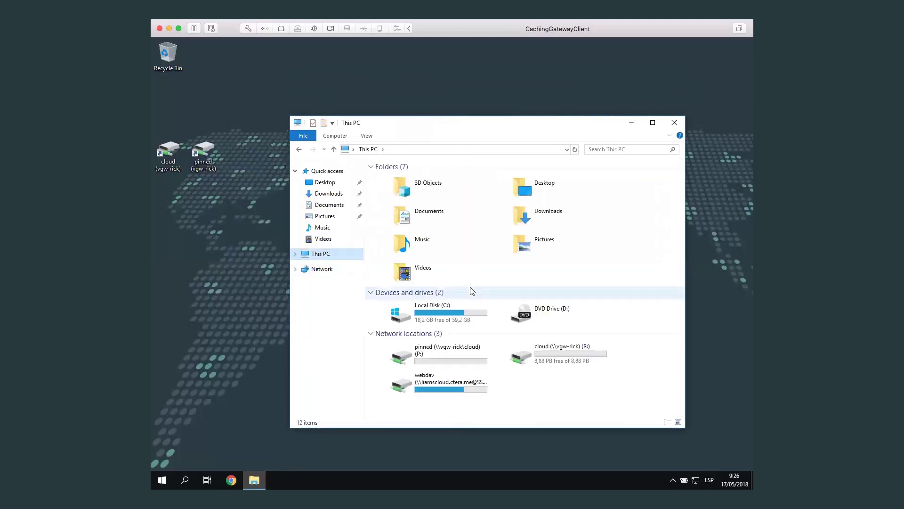
{"action": "left_click", "coordinate": [628, 380]}
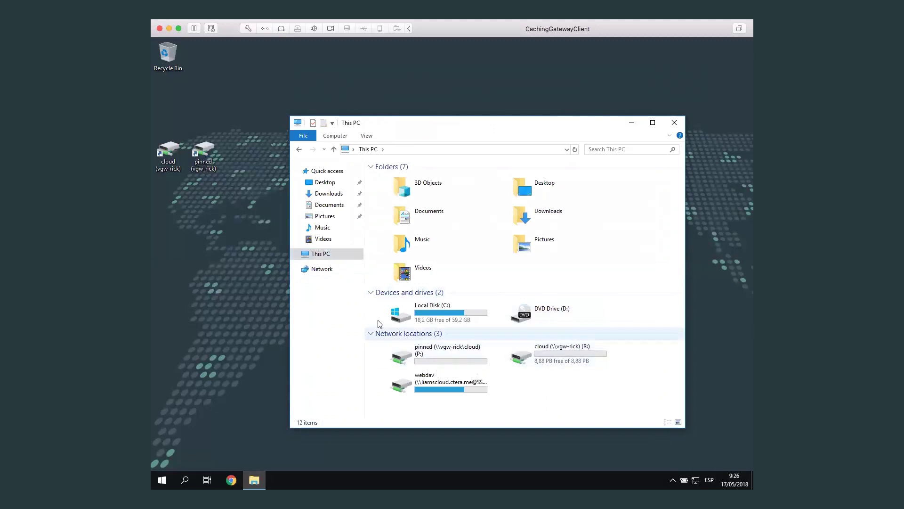
{"action": "right_click", "coordinate": [327, 255]}
{"action": "left_click", "coordinate": [390, 336]}
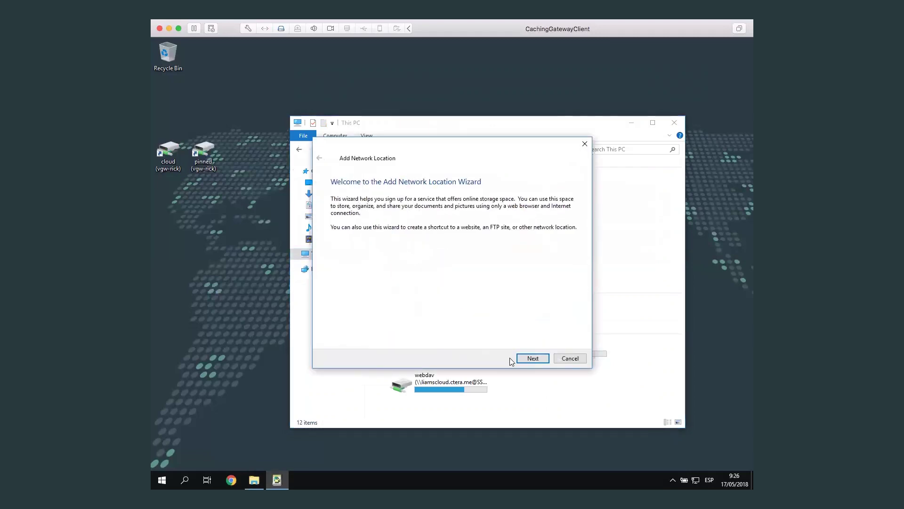
{"action": "left_click", "coordinate": [570, 358]}
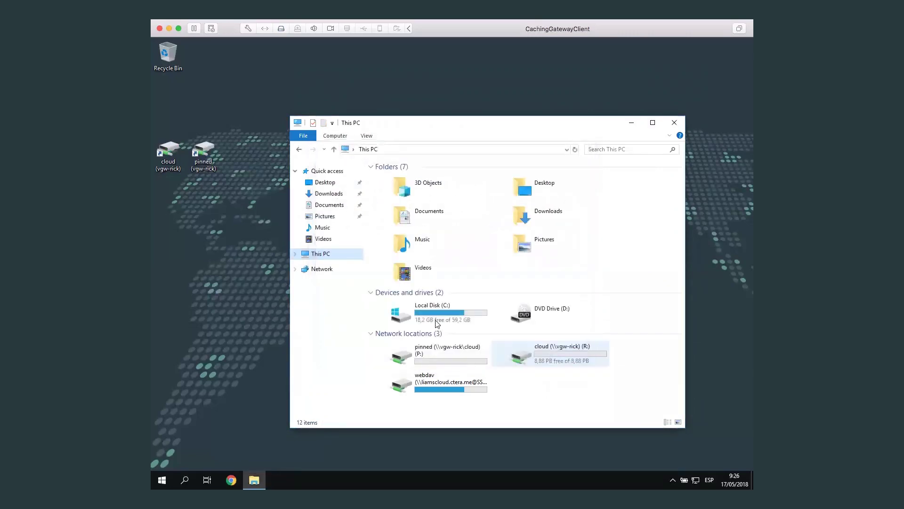
Step: Map drive L: to the network folder \\vgw-liam\cloud, keeping reconnect at sign-in enabled
{"action": "right_click", "coordinate": [332, 257]}
{"action": "left_click", "coordinate": [377, 293]}
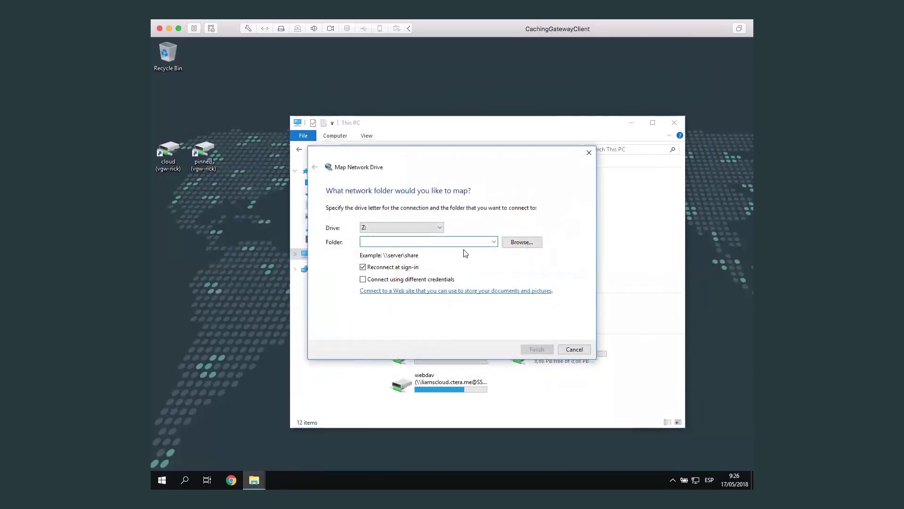
{"action": "left_click", "coordinate": [405, 227]}
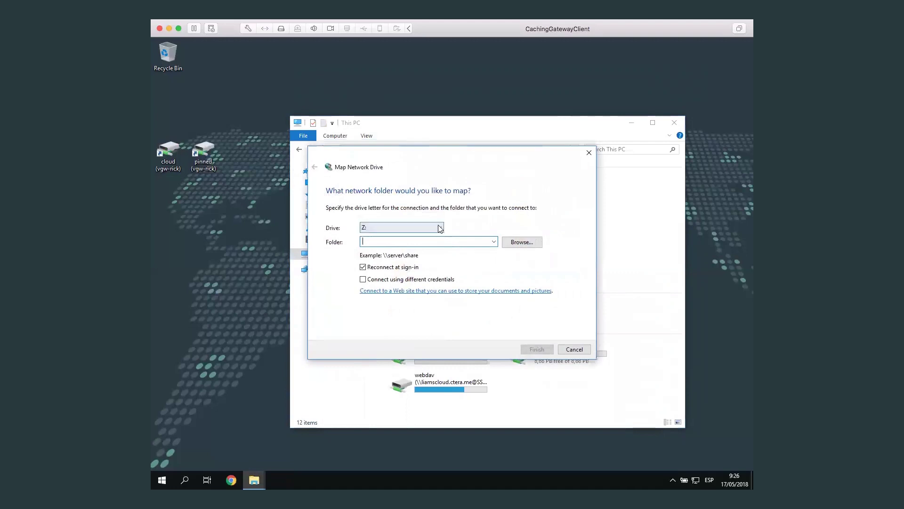
{"action": "left_click", "coordinate": [387, 339]}
{"action": "left_click", "coordinate": [387, 242]}
{"action": "type", "text": "\\\\vg"}
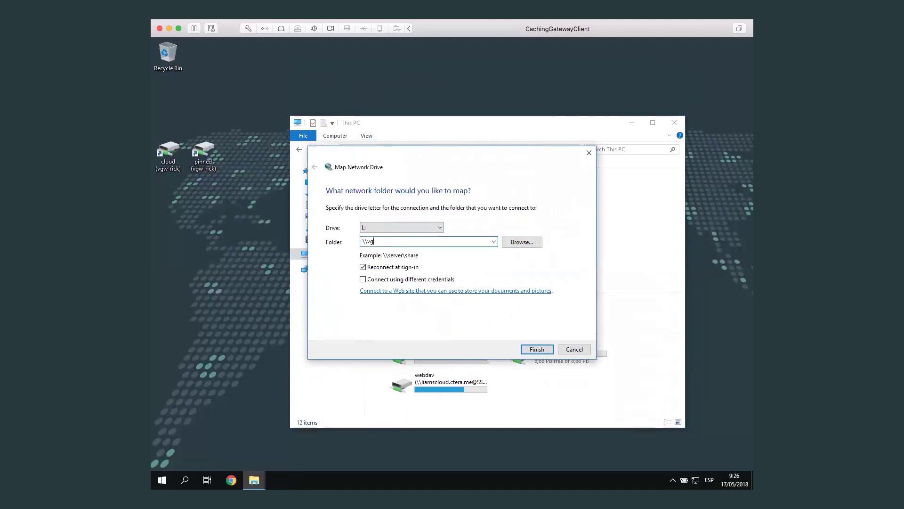
{"action": "type", "text": "w-liam\\cloud"}
{"action": "left_click", "coordinate": [539, 349]}
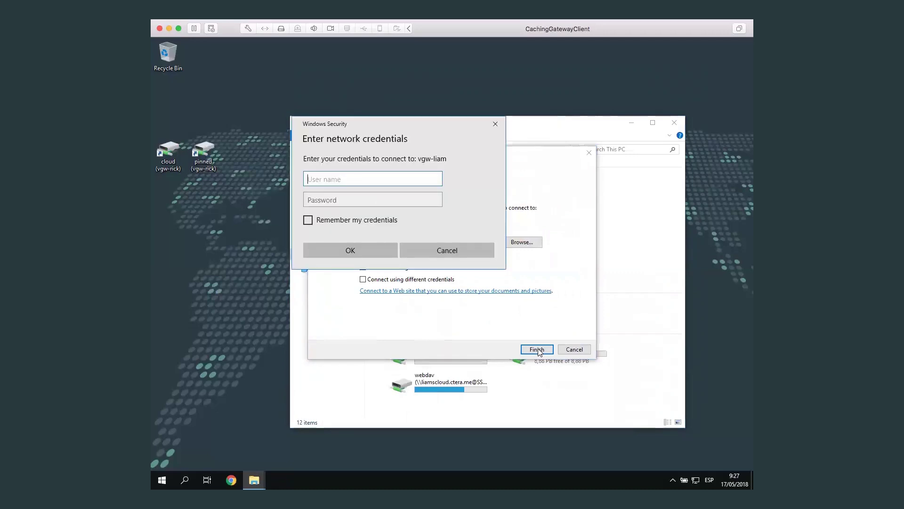
Step: Fill in the username and password for the gateway and set the credentials to be remembered
{"action": "type", "text": "liam"}
{"action": "key", "text": "Tab"}
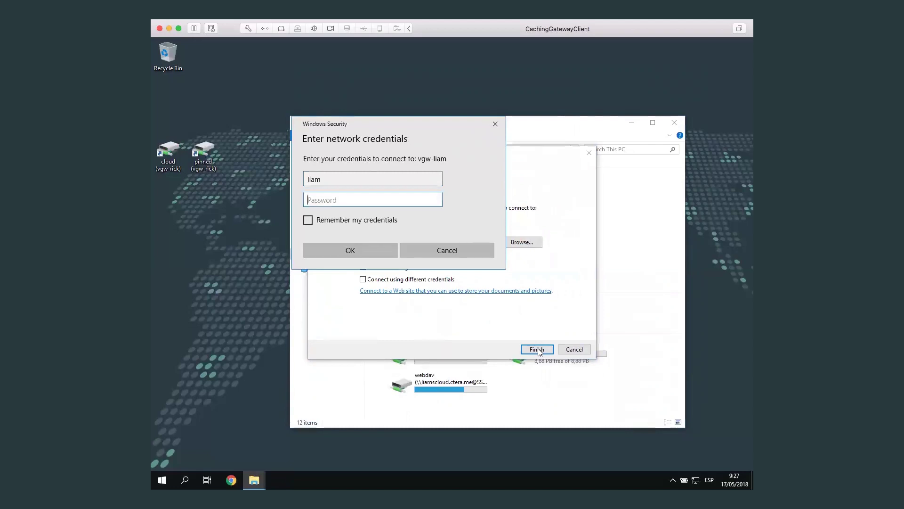
{"action": "type", "text": "********"}
{"action": "left_click", "coordinate": [311, 221]}
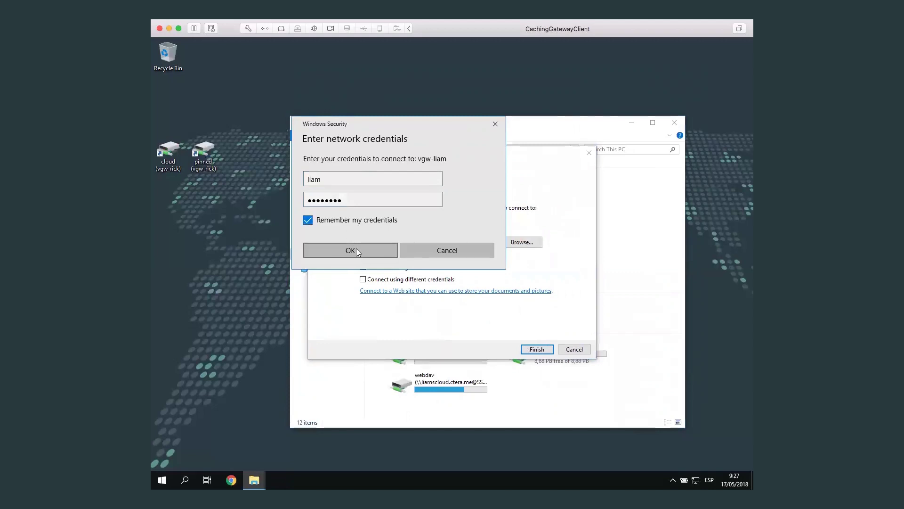
{"action": "left_click", "coordinate": [343, 203]}
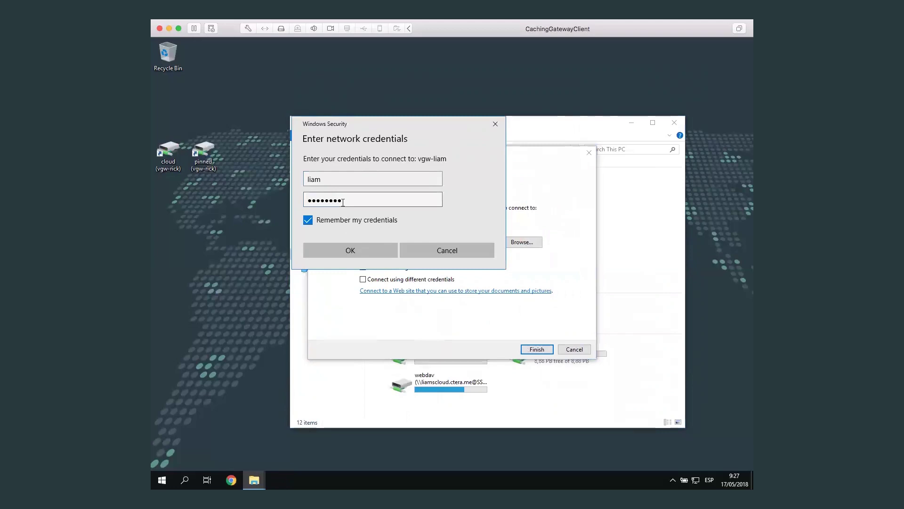
Step: Replace the username with the other gateway account's username and submit the network credentials
{"action": "left_click", "coordinate": [336, 179]}
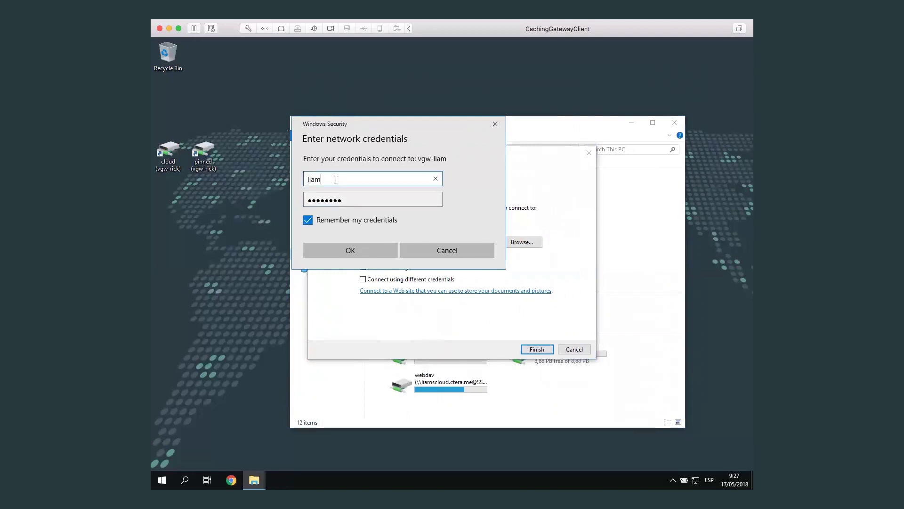
{"action": "double_click", "coordinate": [319, 179]}
{"action": "type", "text": "rick"}
{"action": "key", "text": "Return"}
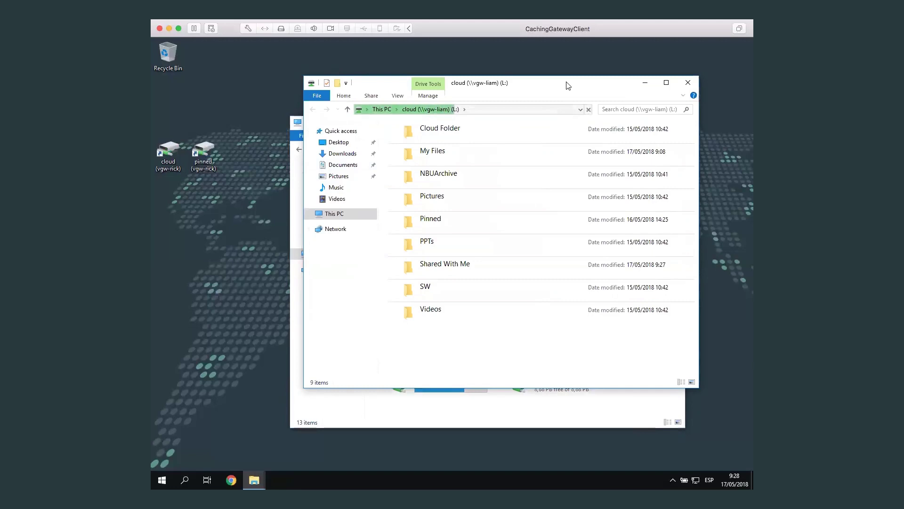
Step: Move the new L: drive window aside, open the cloud (R:) drive from This PC and shift its window clear
{"action": "left_click_drag", "start_coordinate": [568, 86], "coordinate": [599, 80]}
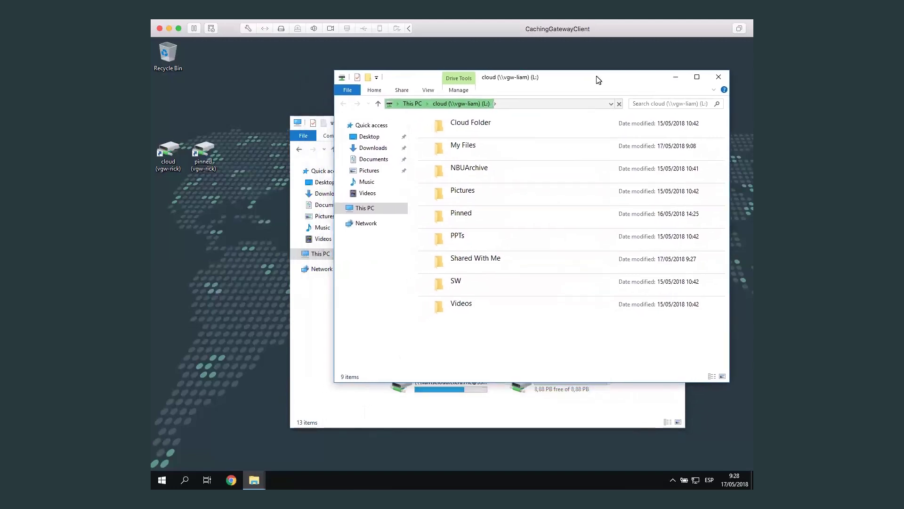
{"action": "left_click", "coordinate": [319, 353]}
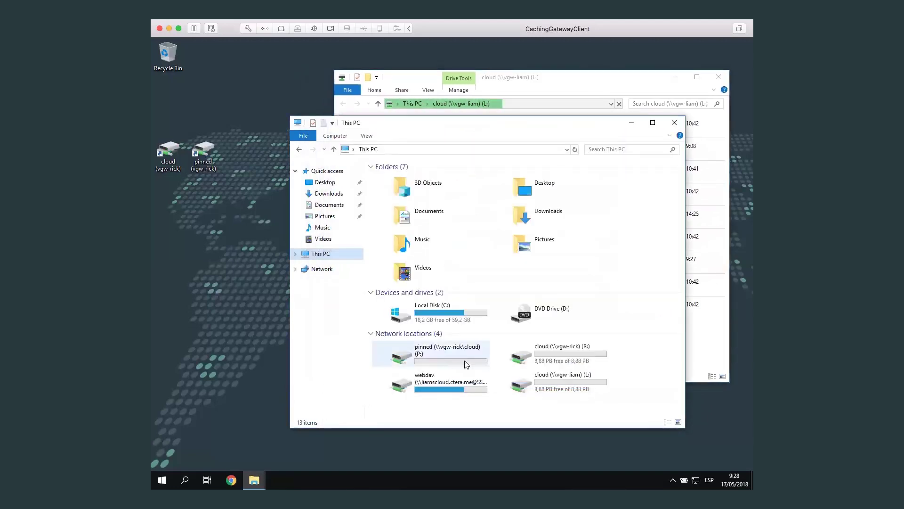
{"action": "double_click", "coordinate": [537, 358]}
{"action": "left_click_drag", "start_coordinate": [548, 128], "coordinate": [455, 127]}
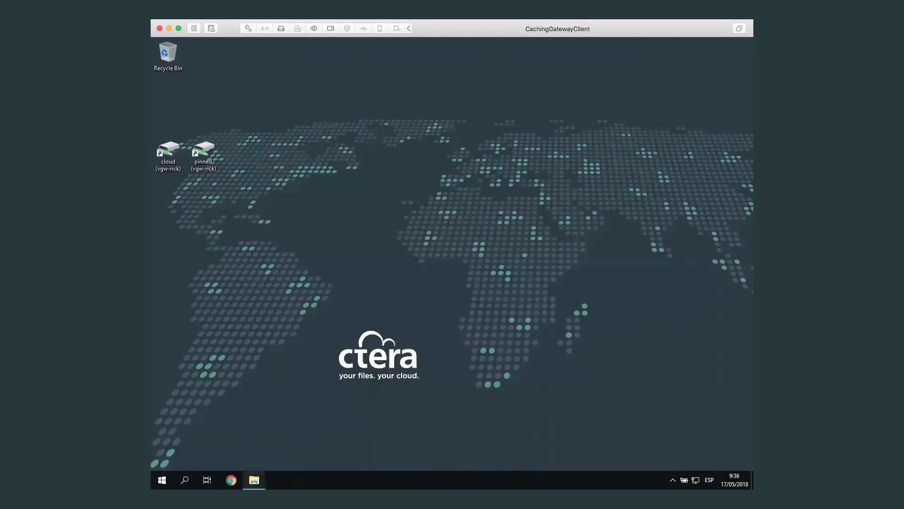
Step: Bring up the My Files windows of both the R: and L: drives so they are visible together
{"action": "mouse_move", "coordinate": [254, 479]}
{"action": "left_click", "coordinate": [216, 435]}
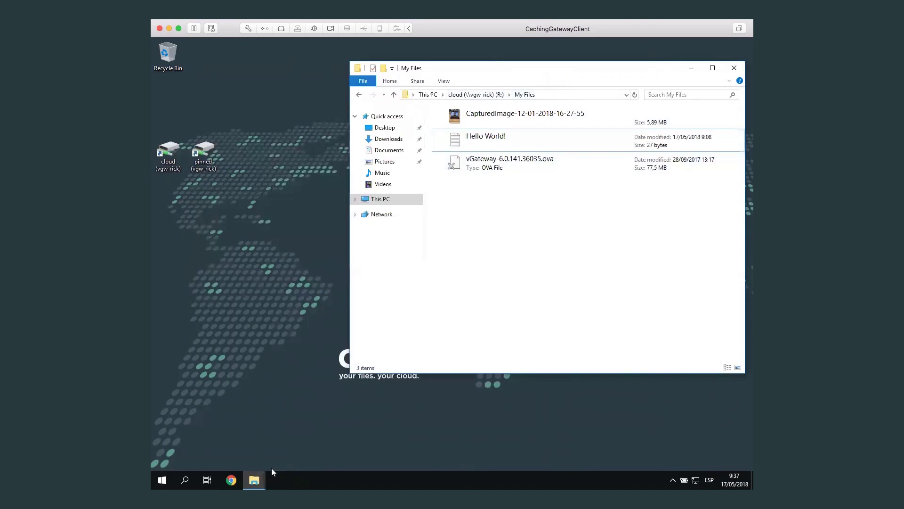
{"action": "mouse_move", "coordinate": [254, 480]}
{"action": "left_click", "coordinate": [223, 448]}
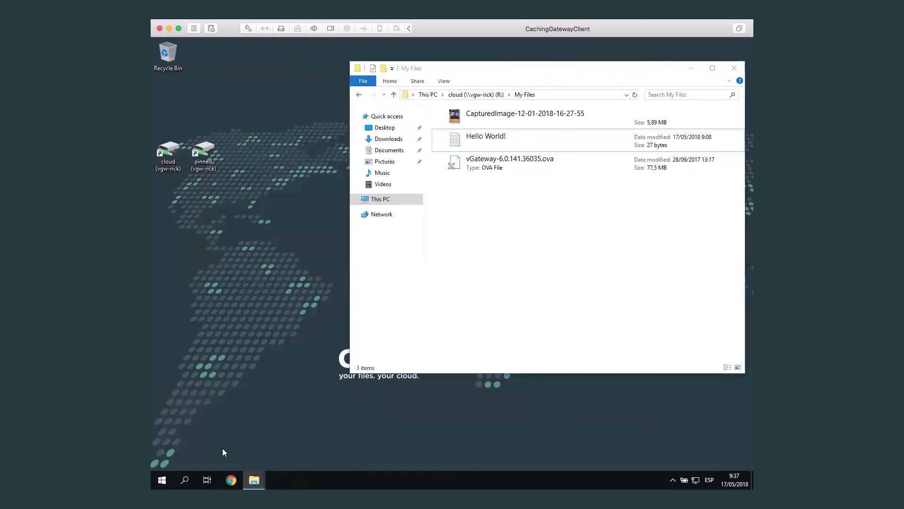
{"action": "mouse_move", "coordinate": [254, 479]}
{"action": "left_click", "coordinate": [294, 437]}
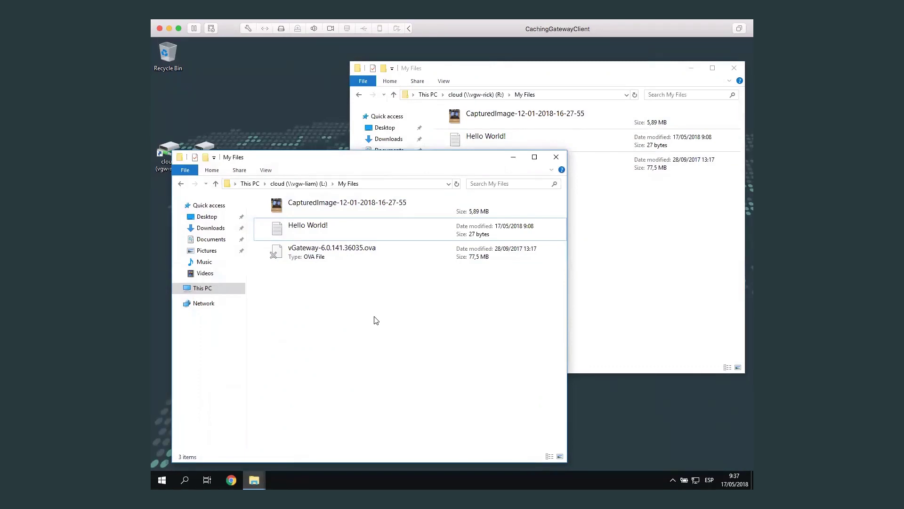
Step: Open the Hello World! text file from My Files on the L: drive and again on the R: drive
{"action": "left_click", "coordinate": [297, 228]}
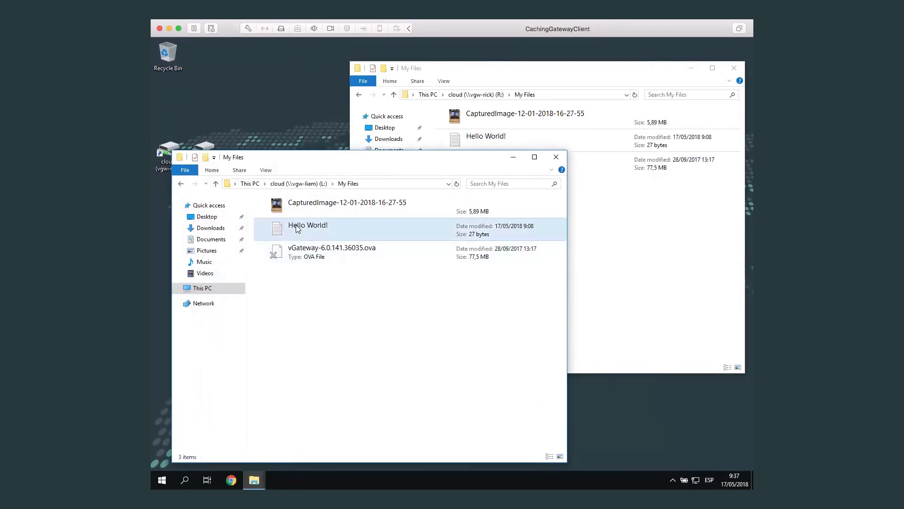
{"action": "double_click", "coordinate": [298, 228]}
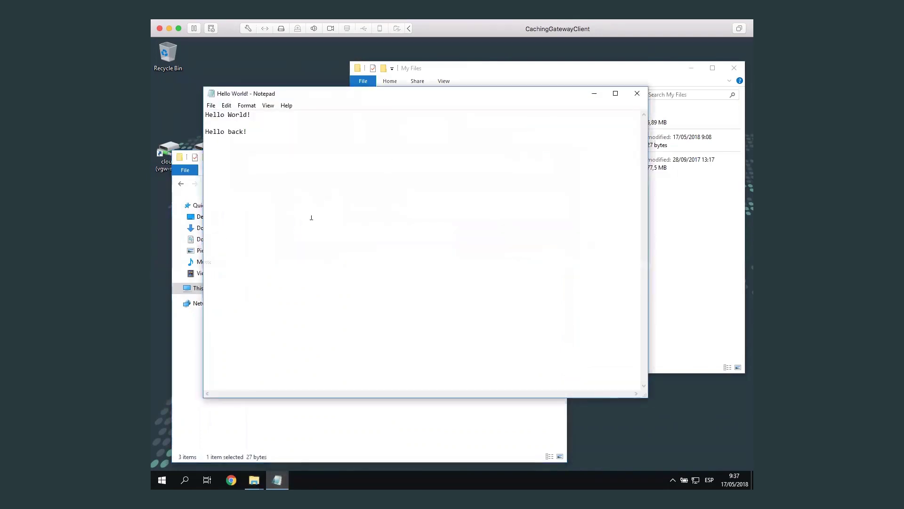
{"action": "left_click", "coordinate": [511, 70]}
{"action": "double_click", "coordinate": [482, 135]}
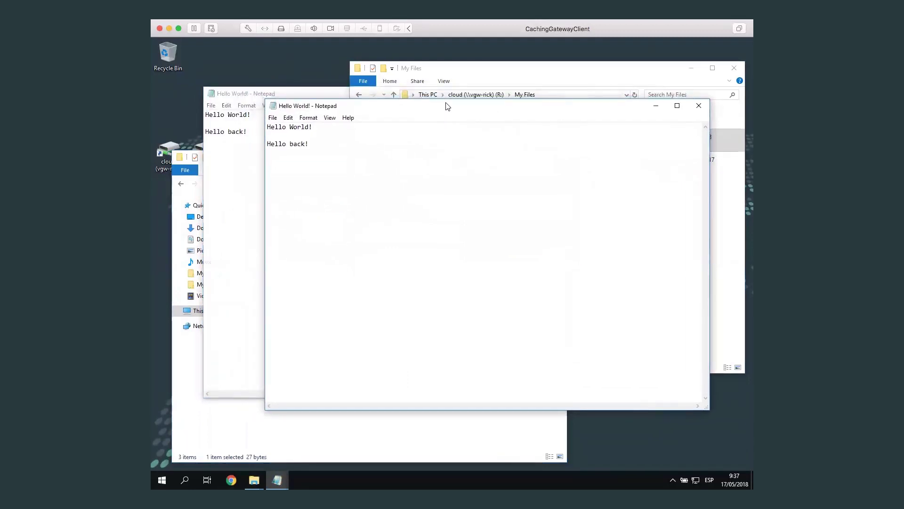
Step: Close the R: drive copy of Hello World! and add a third line greeting the other gateway's user by first name to the L: copy
{"action": "left_click", "coordinate": [699, 107]}
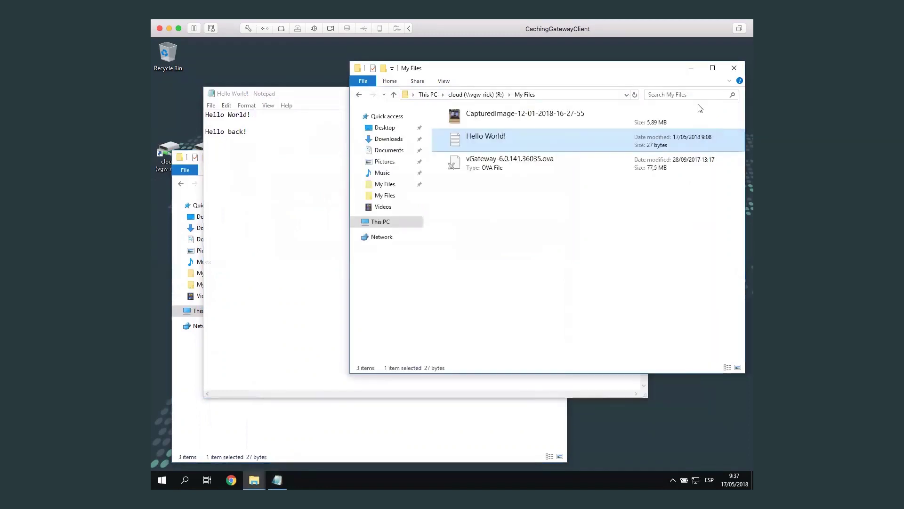
{"action": "left_click", "coordinate": [302, 178]}
{"action": "key", "text": "Return"}
{"action": "key", "text": "Return"}
{"action": "type", "text": "Hello"}
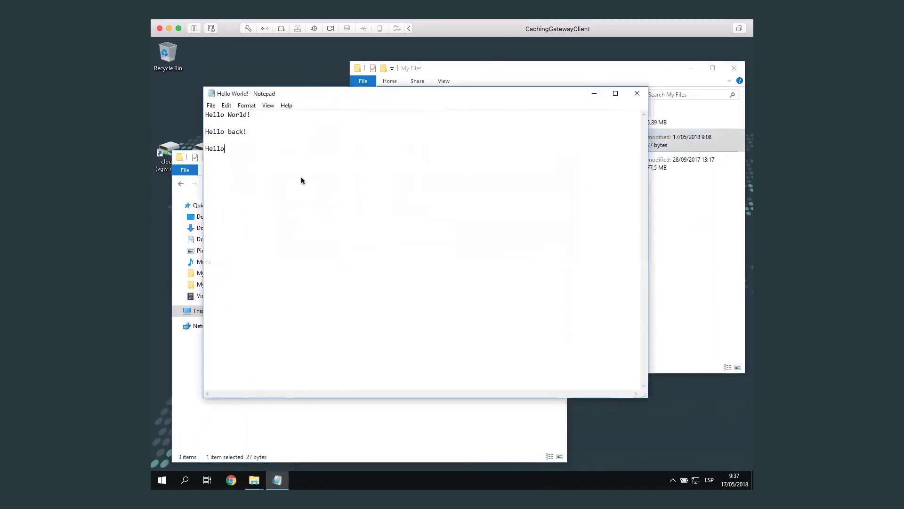
{"action": "type", "text": " Rick!"}
Step: Save the edited Hello World! text file on the L: drive and close it
{"action": "key", "text": "ctrl+s"}
{"action": "left_click", "coordinate": [211, 105]}
{"action": "left_click", "coordinate": [228, 137]}
{"action": "left_click", "coordinate": [638, 95]}
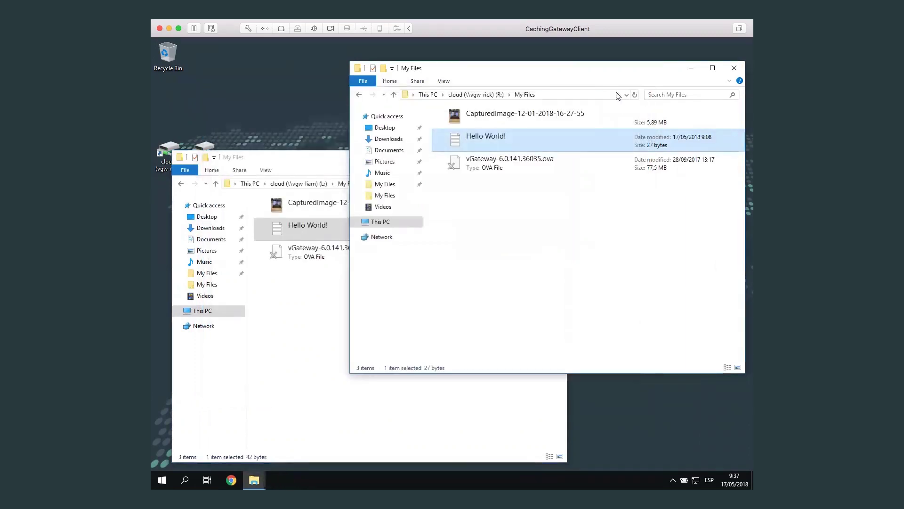
Step: Examine the previous versions of Hello World! in its properties on the L: drive, then dismiss the properties without changes
{"action": "left_click", "coordinate": [316, 161]}
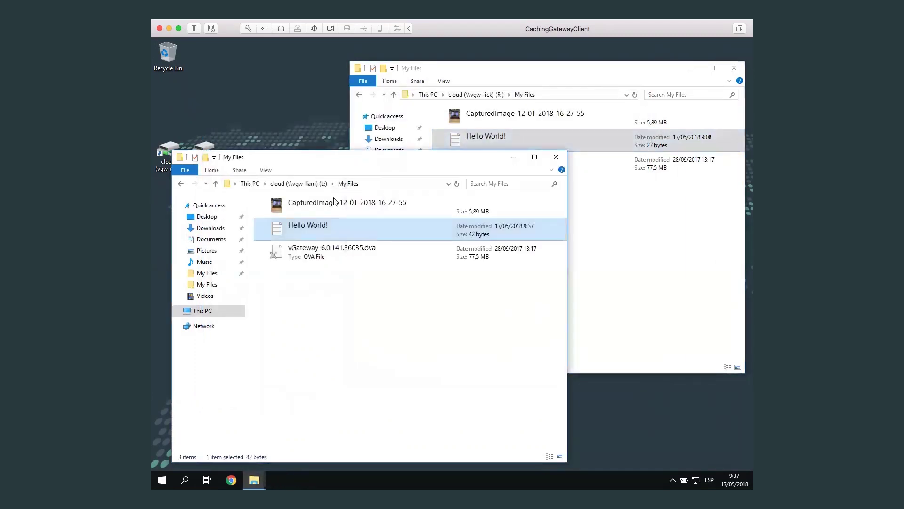
{"action": "right_click", "coordinate": [324, 231]}
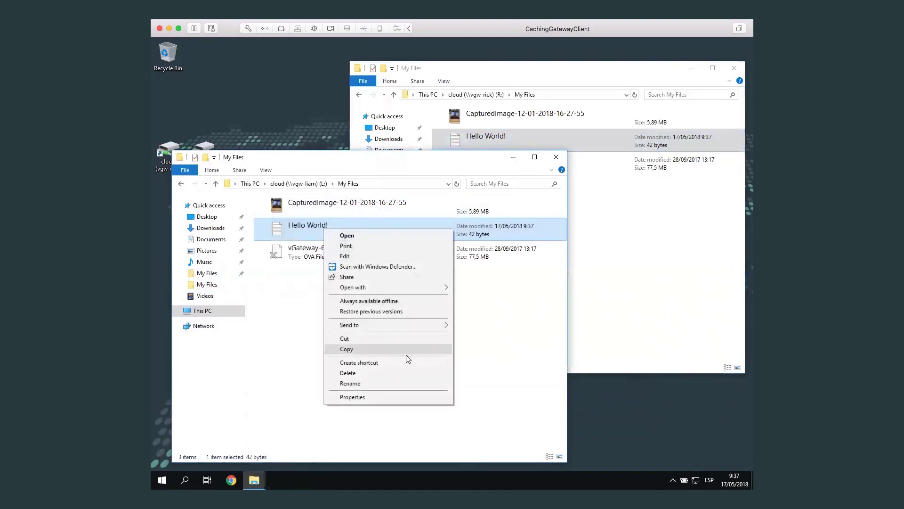
{"action": "left_click", "coordinate": [375, 398]}
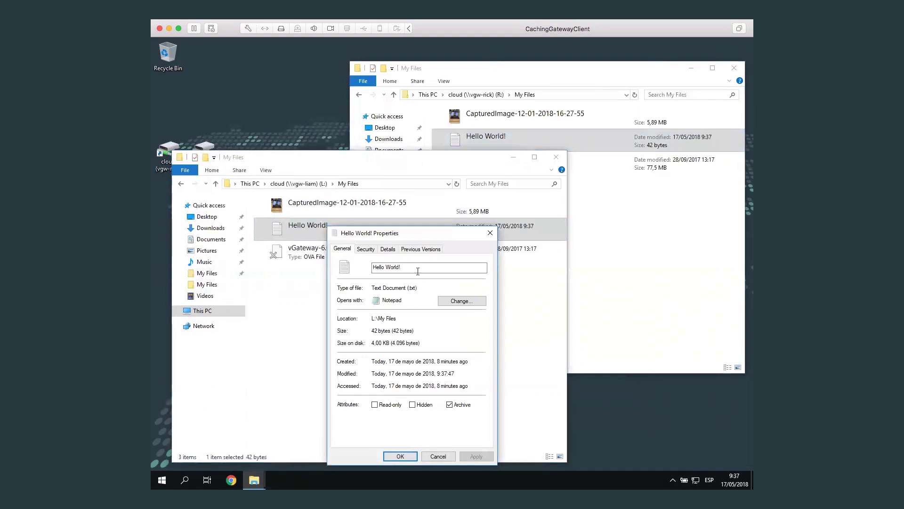
{"action": "left_click_drag", "start_coordinate": [426, 237], "coordinate": [451, 205]}
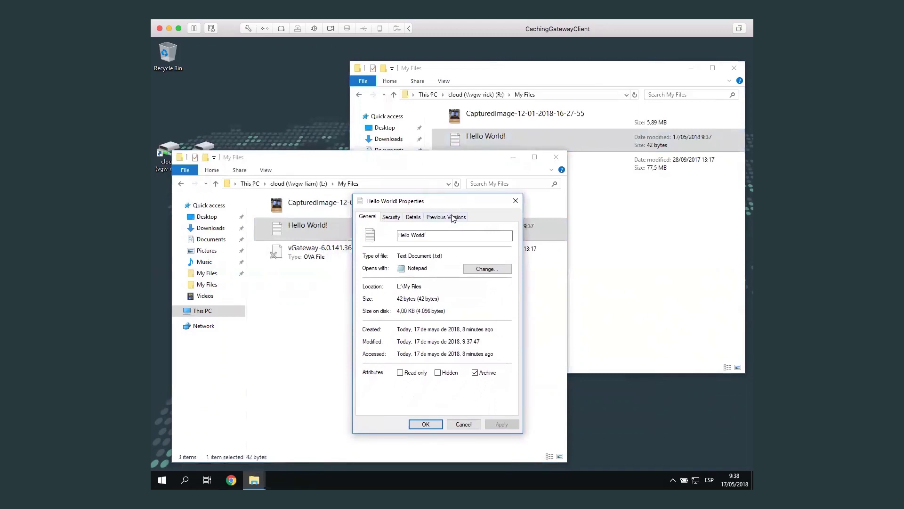
{"action": "left_click", "coordinate": [451, 217]}
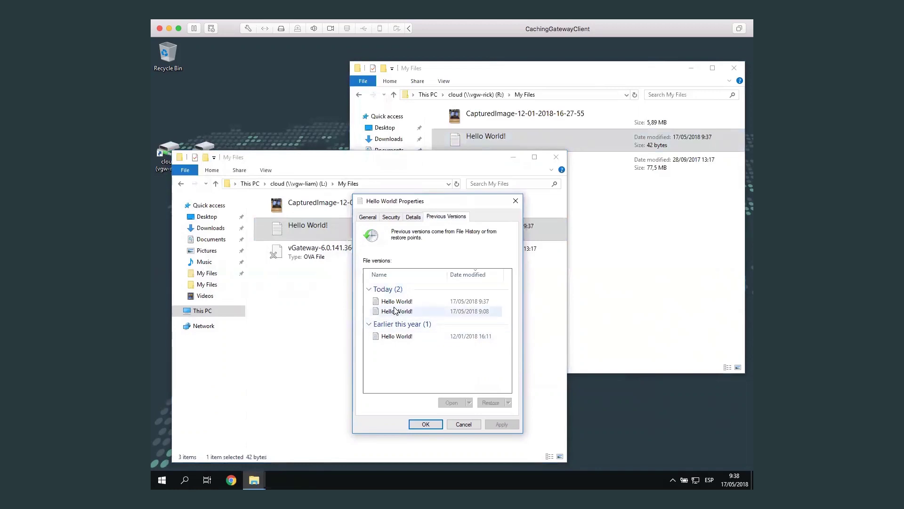
{"action": "left_click", "coordinate": [463, 424]}
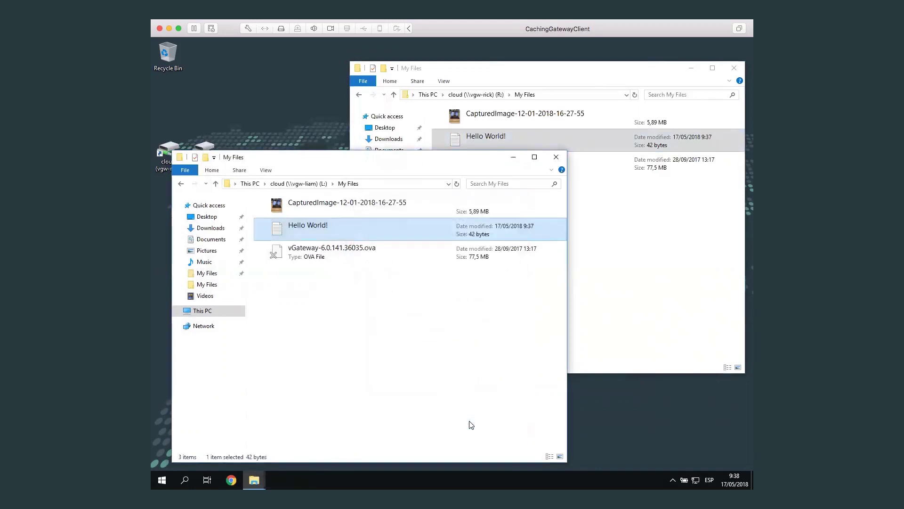
Step: Open Hello World! from the R: drive to check its text, and close it along with both My Files windows
{"action": "left_click", "coordinate": [620, 303]}
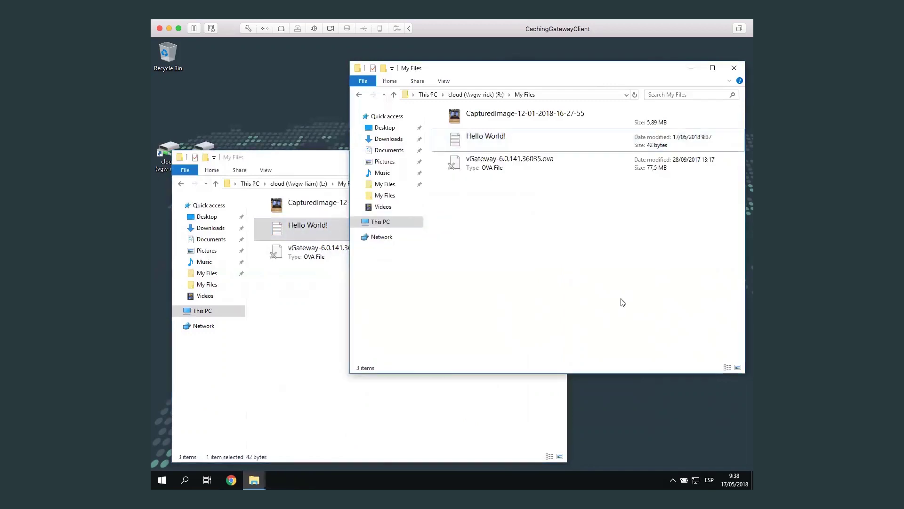
{"action": "double_click", "coordinate": [486, 136]}
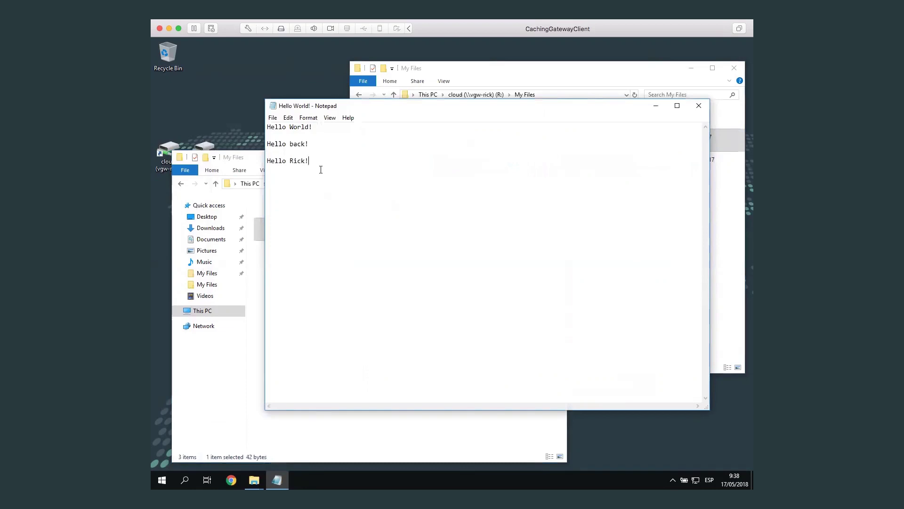
{"action": "left_click", "coordinate": [699, 107]}
{"action": "left_click", "coordinate": [734, 67]}
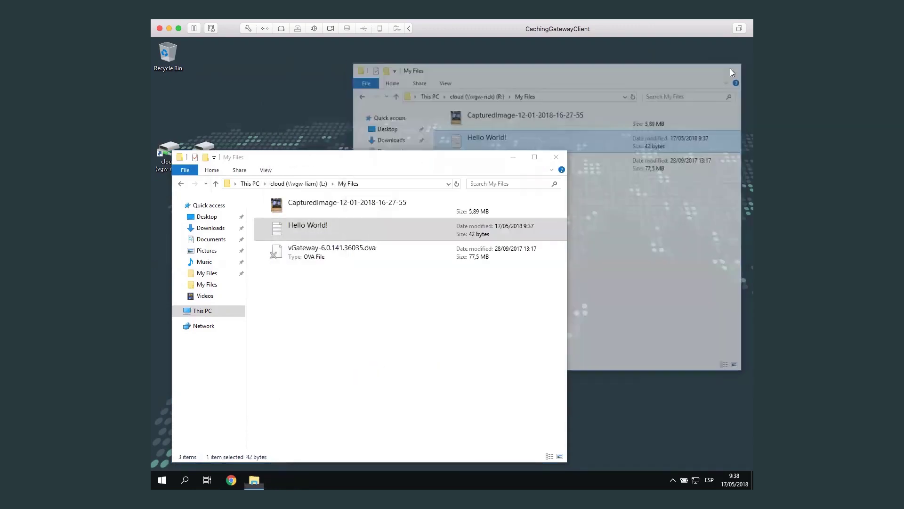
{"action": "left_click", "coordinate": [557, 158]}
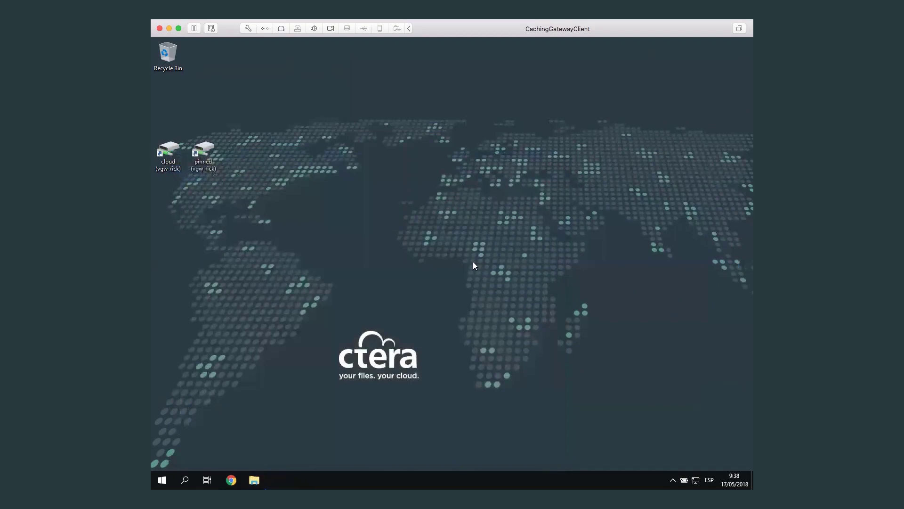